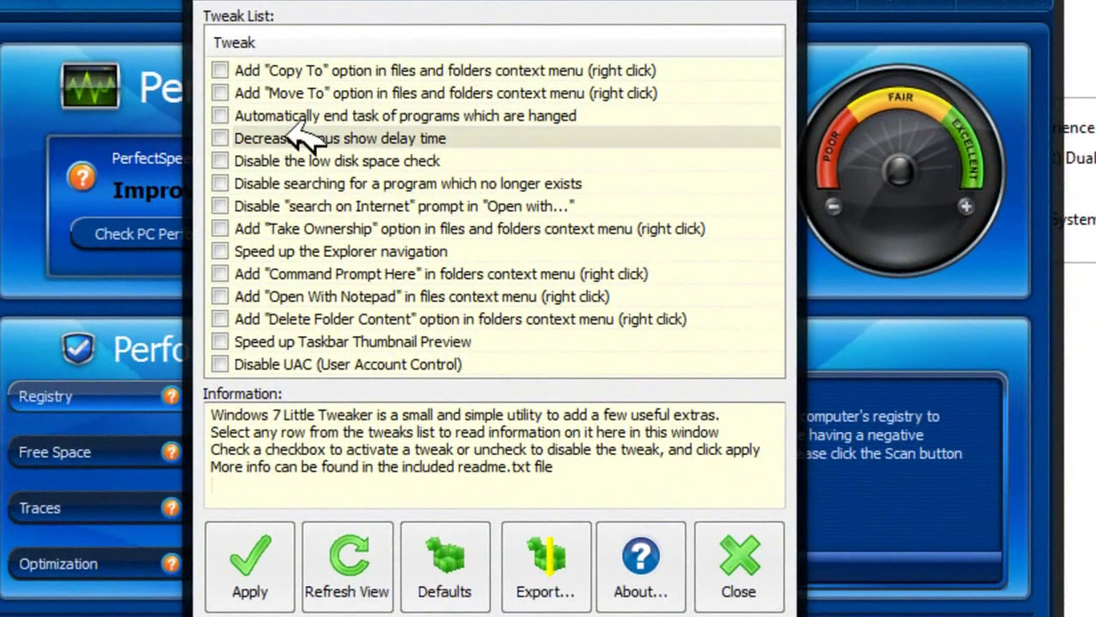
# Step: Select the tweaks for menu show delay, low disk space check, "Take Ownership", faster Explorer navigation and faster Taskbar Thumbnail Preview
pyautogui.click(220, 138)
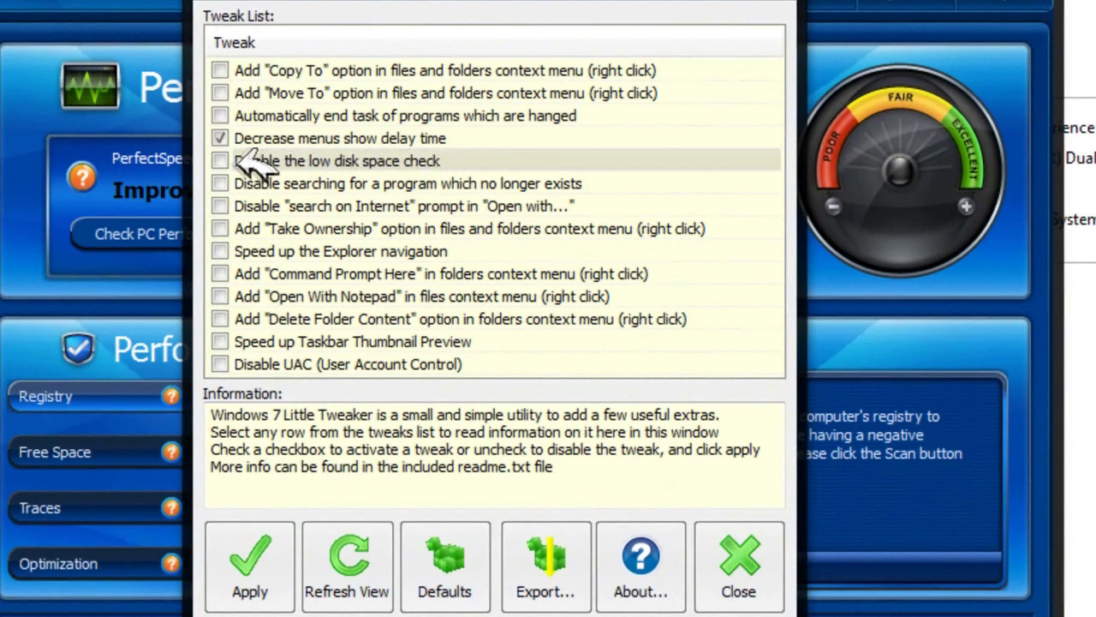
pyautogui.click(241, 159)
pyautogui.click(220, 161)
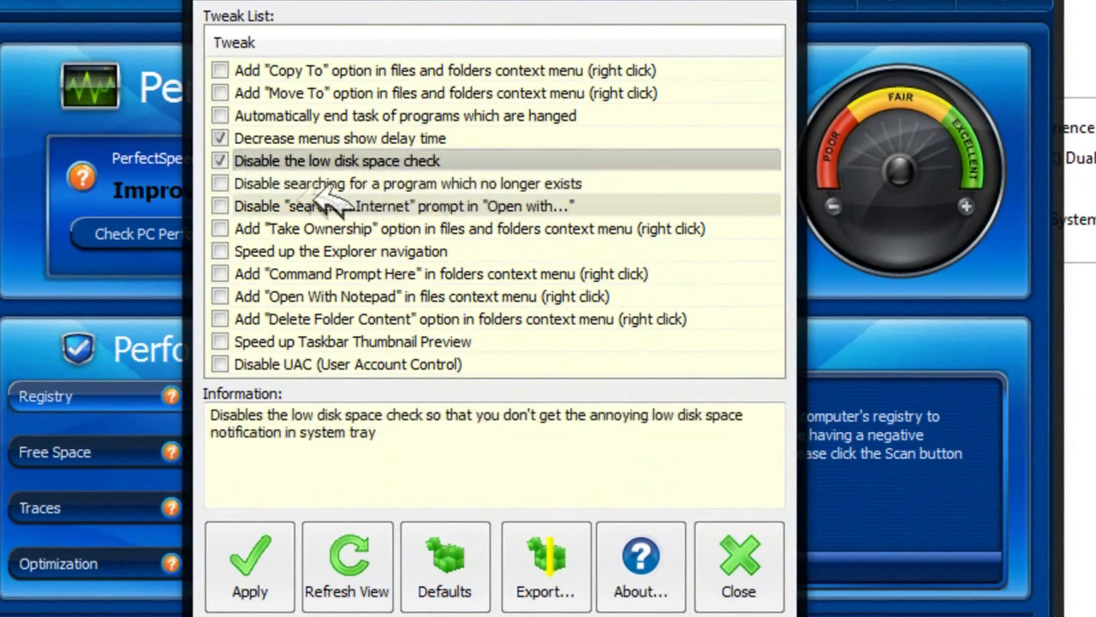
pyautogui.click(220, 228)
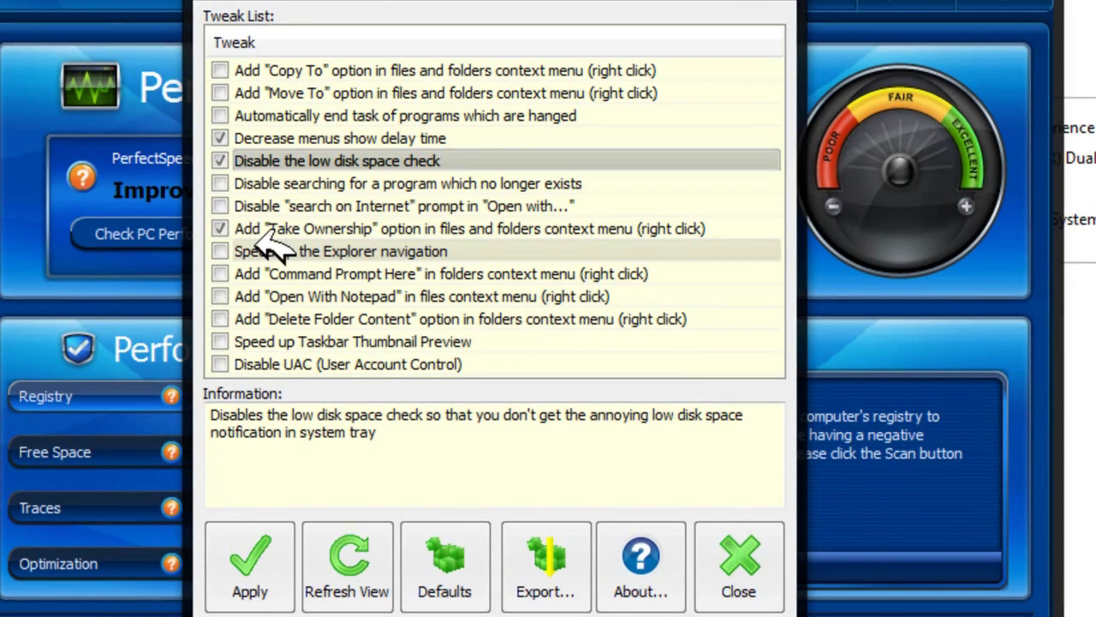
pyautogui.click(220, 251)
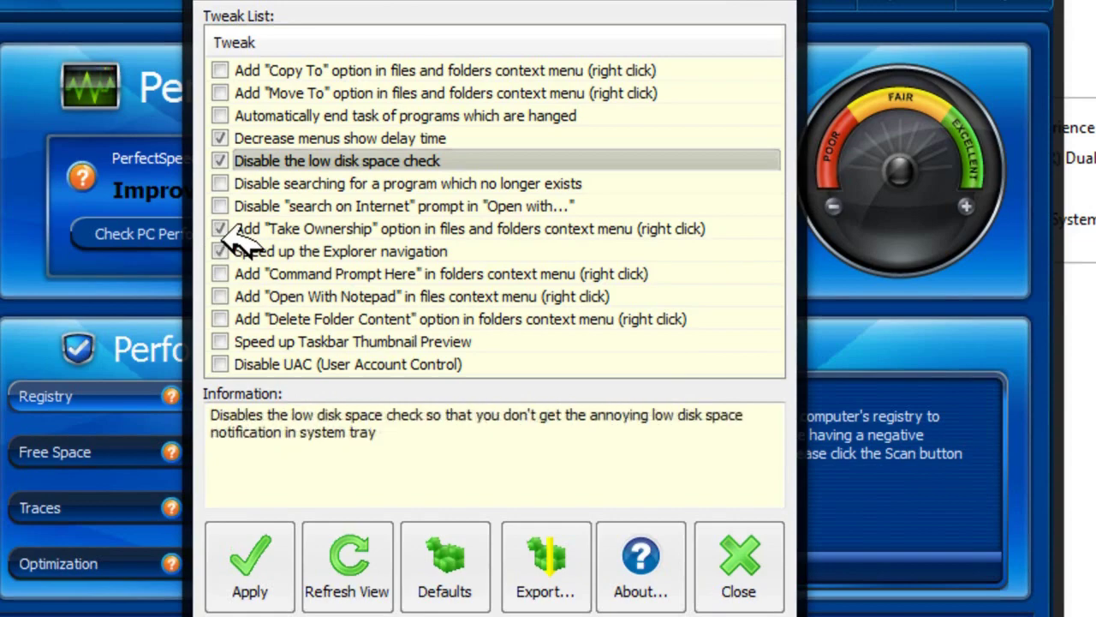
pyautogui.click(220, 342)
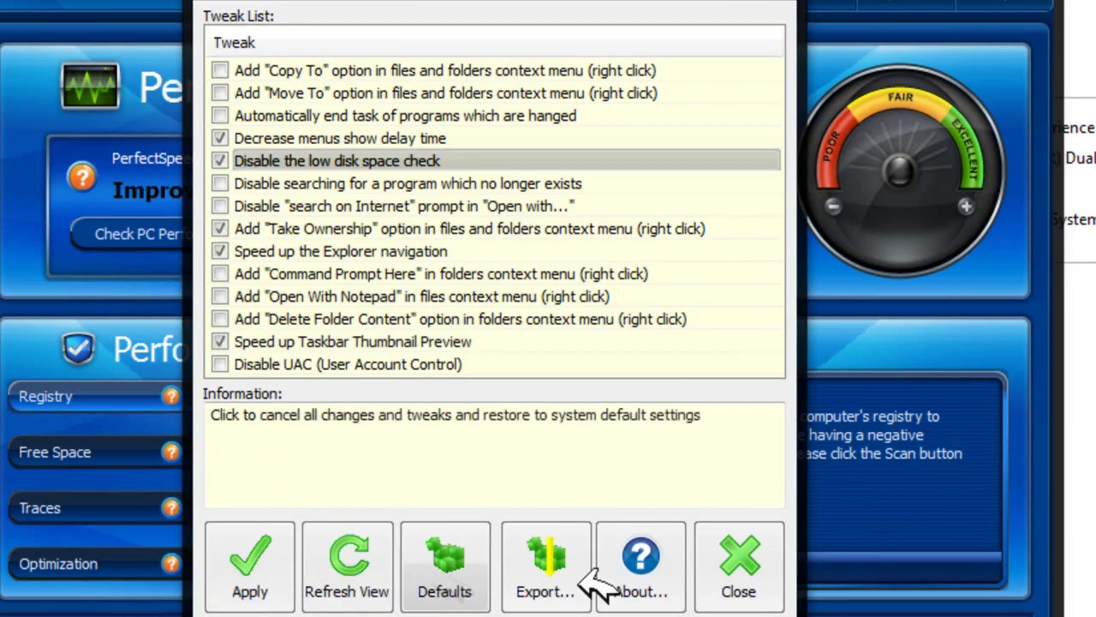
# Step: Apply the selected tweaks to the system with the restart postponed, and close the tweaker
pyautogui.click(254, 588)
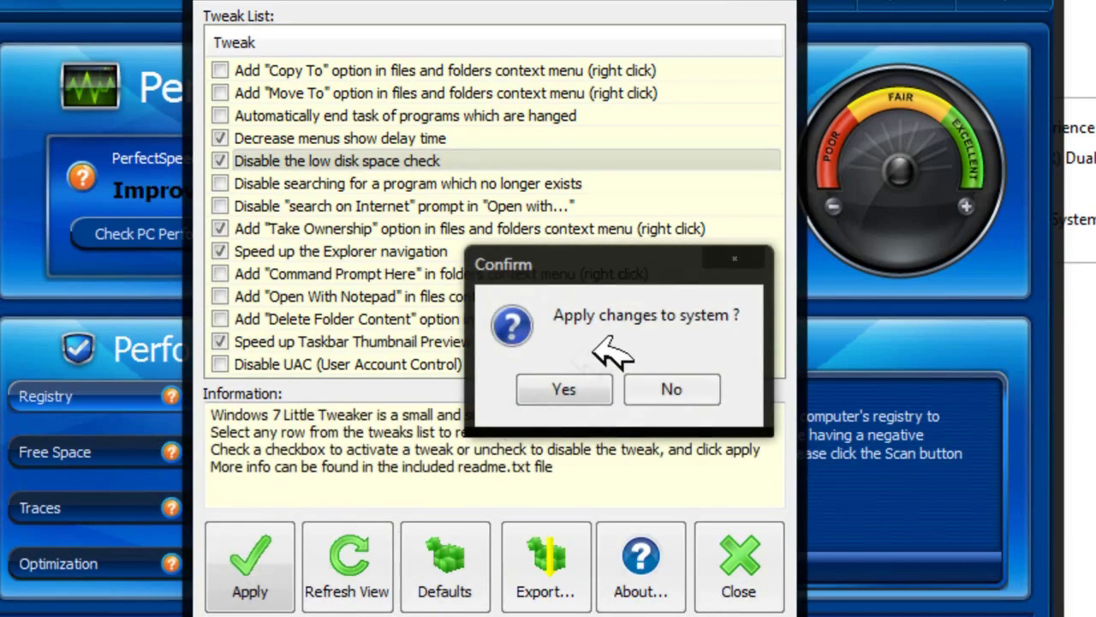
pyautogui.click(589, 390)
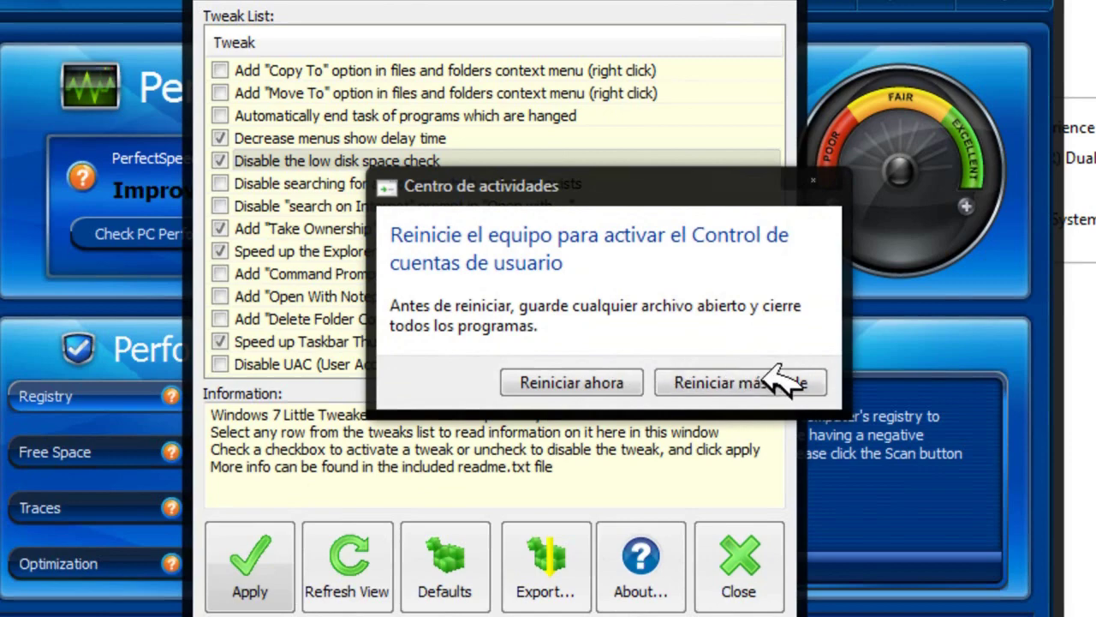
pyautogui.click(776, 381)
pyautogui.click(754, 573)
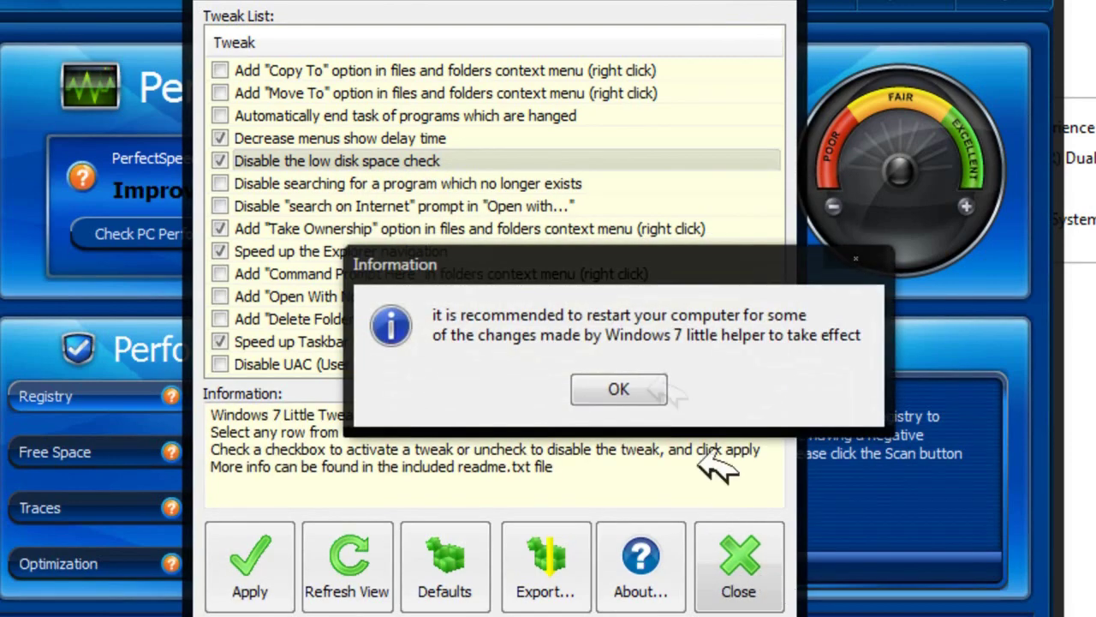
pyautogui.click(650, 392)
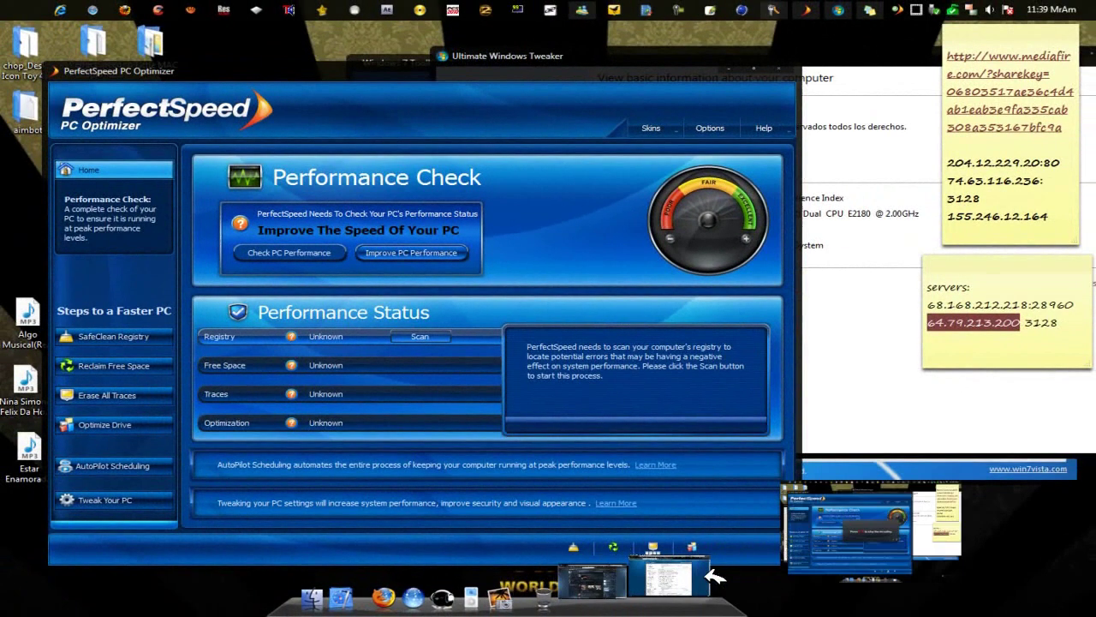
# Step: Switch to PerfectSpeed PC Optimizer and scan the registry for its performance status
pyautogui.click(813, 474)
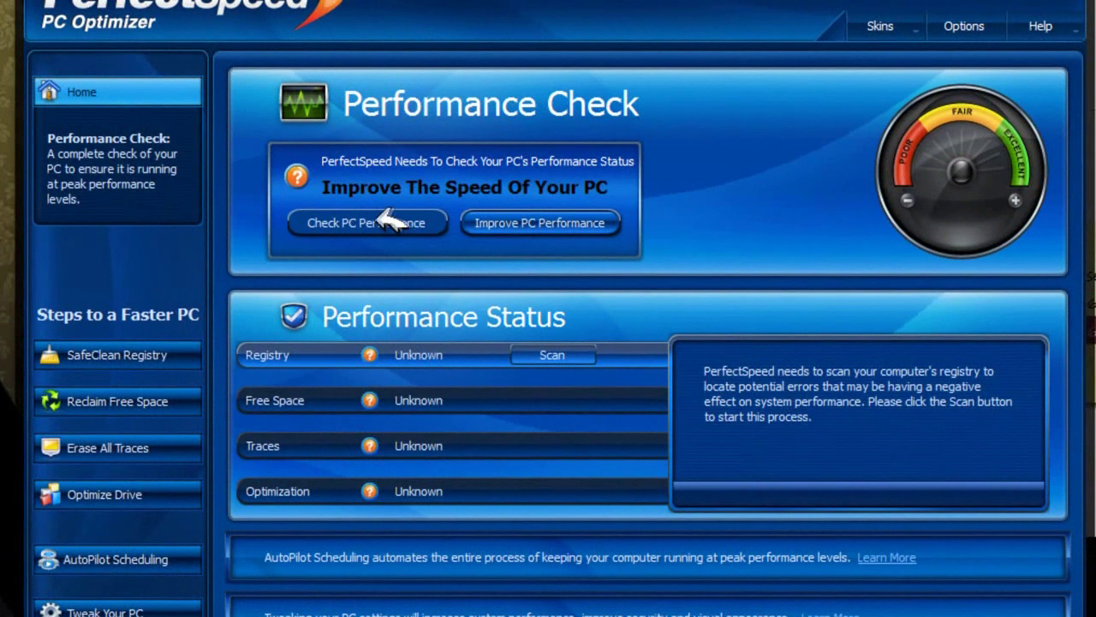
pyautogui.click(552, 355)
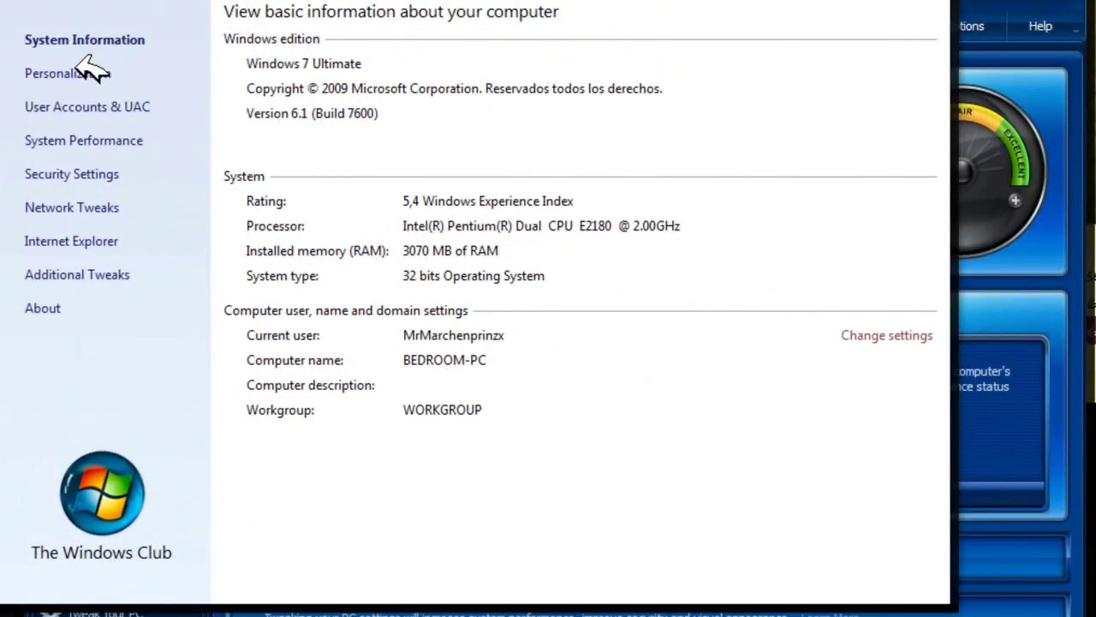
# Step: In Ultimate Windows Tweaker's System Performance settings, reduce all three waiting times to about a tenth of the scale and apply them
pyautogui.click(90, 73)
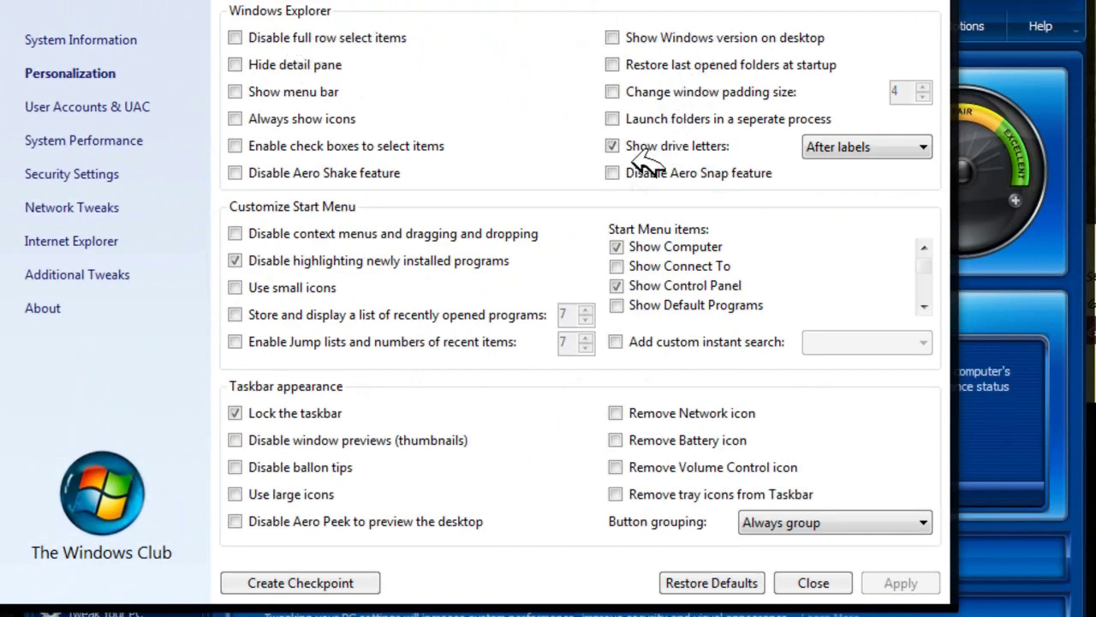
pyautogui.click(98, 130)
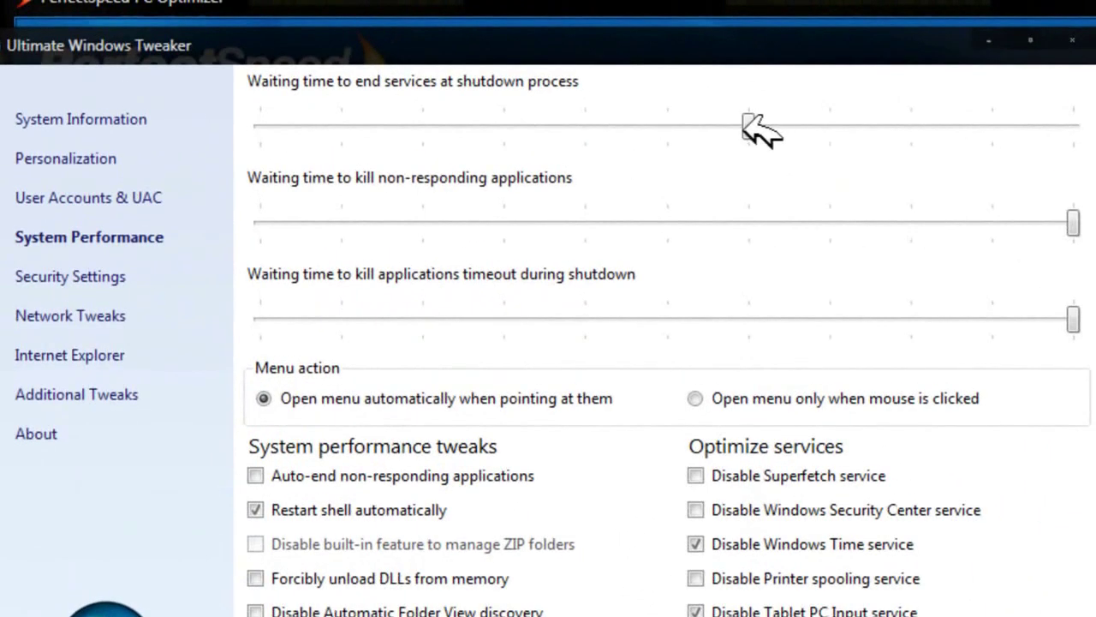
pyautogui.moveTo(744, 120); pyautogui.dragTo(326, 119)
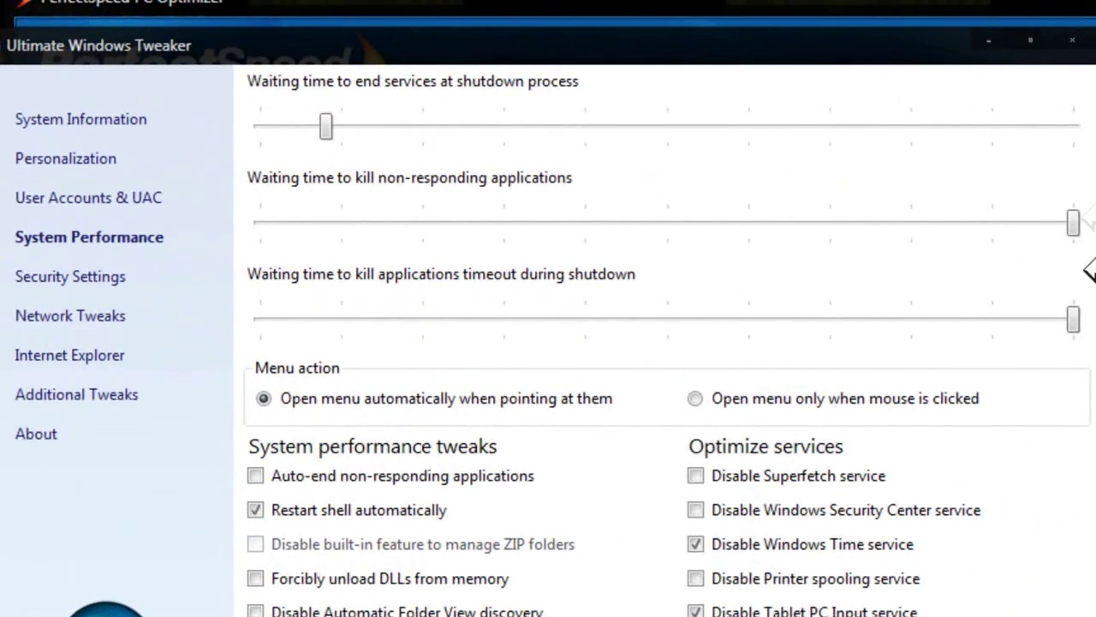
pyautogui.moveTo(1081, 218); pyautogui.dragTo(328, 222)
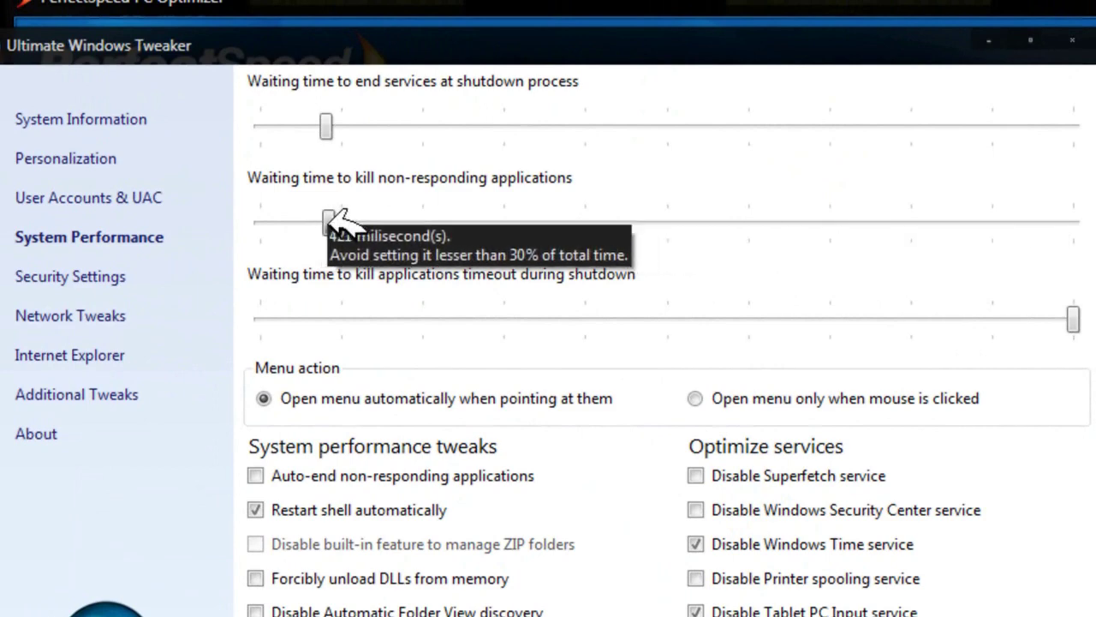
pyautogui.moveTo(1076, 319); pyautogui.dragTo(342, 330)
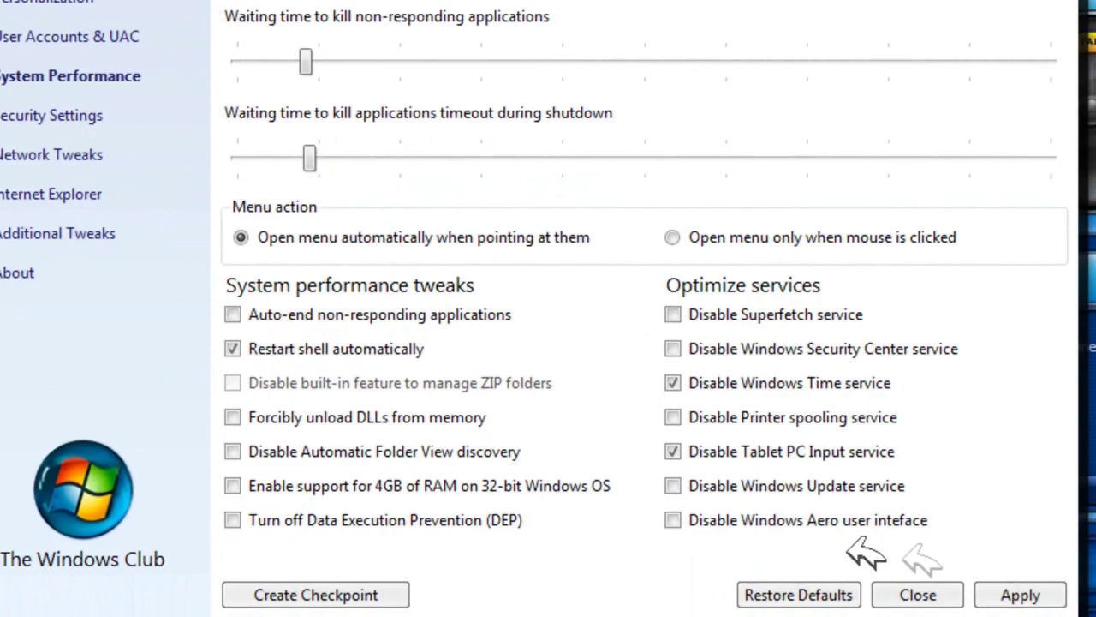
pyautogui.click(1021, 590)
pyautogui.click(661, 347)
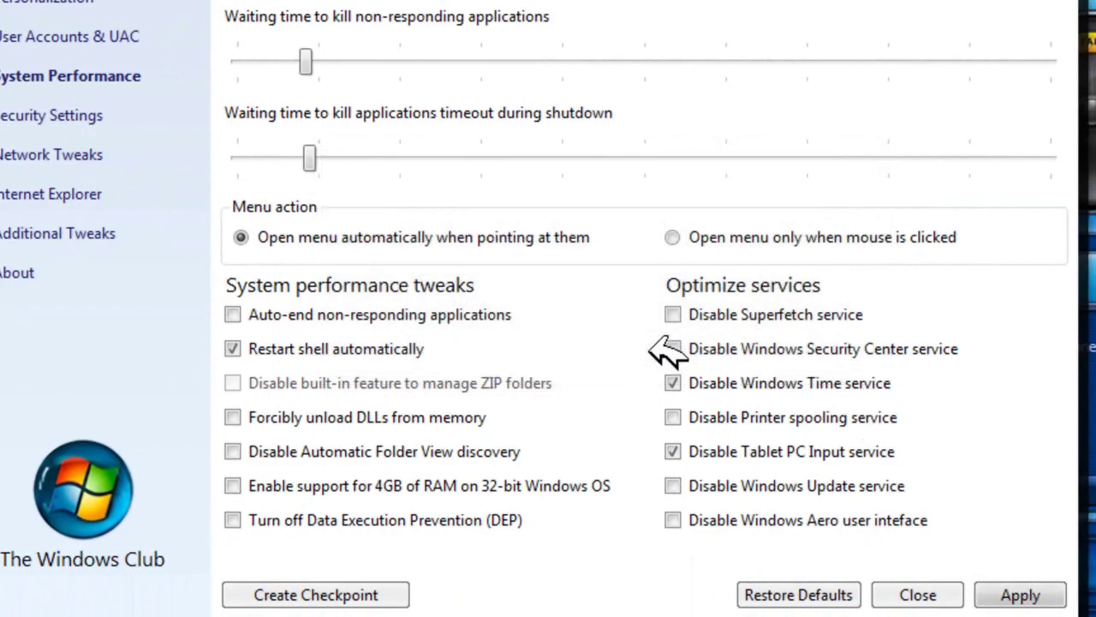
# Step: Look through the Security Settings, Network Tweaks and Additional Tweaks pages of Ultimate Windows Tweaker
pyautogui.click(79, 117)
pyautogui.click(75, 155)
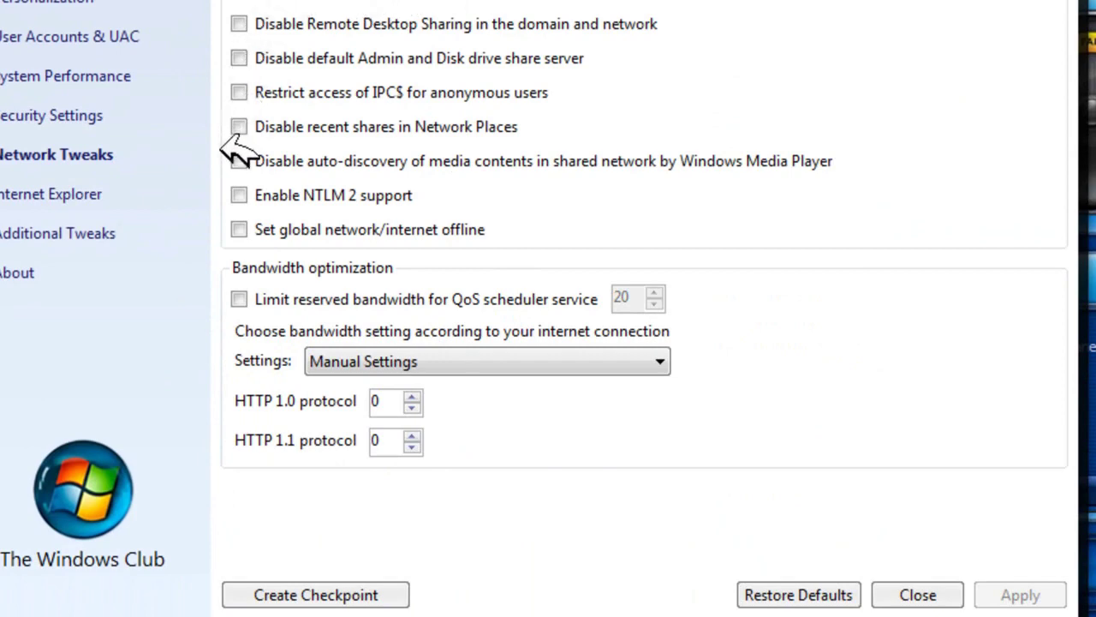
pyautogui.click(64, 224)
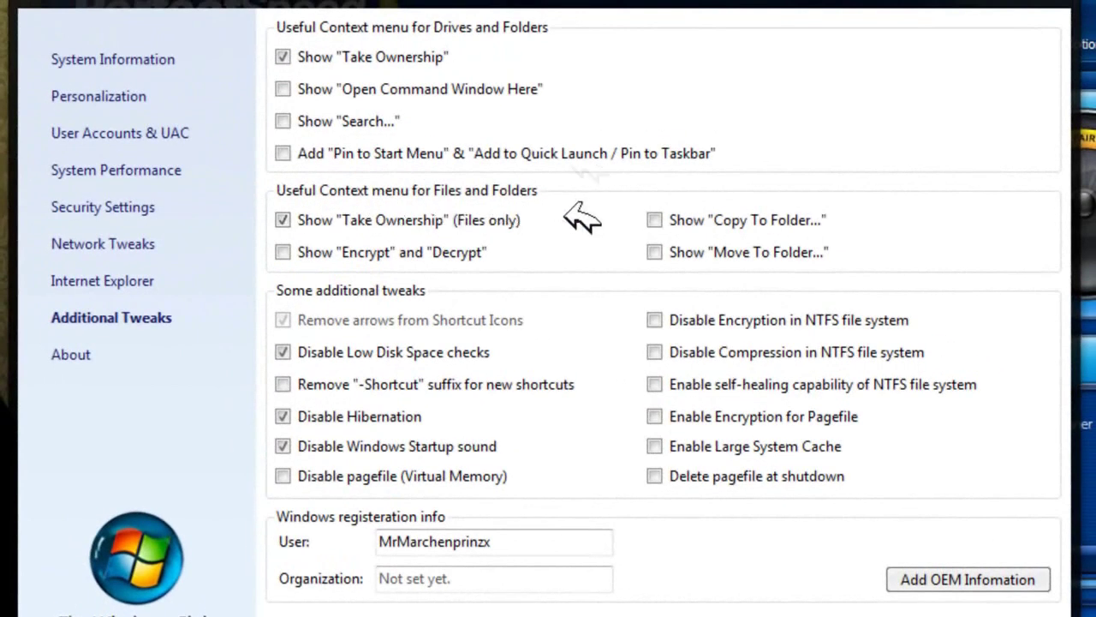
pyautogui.rightClick(619, 2)
pyautogui.press('Escape')
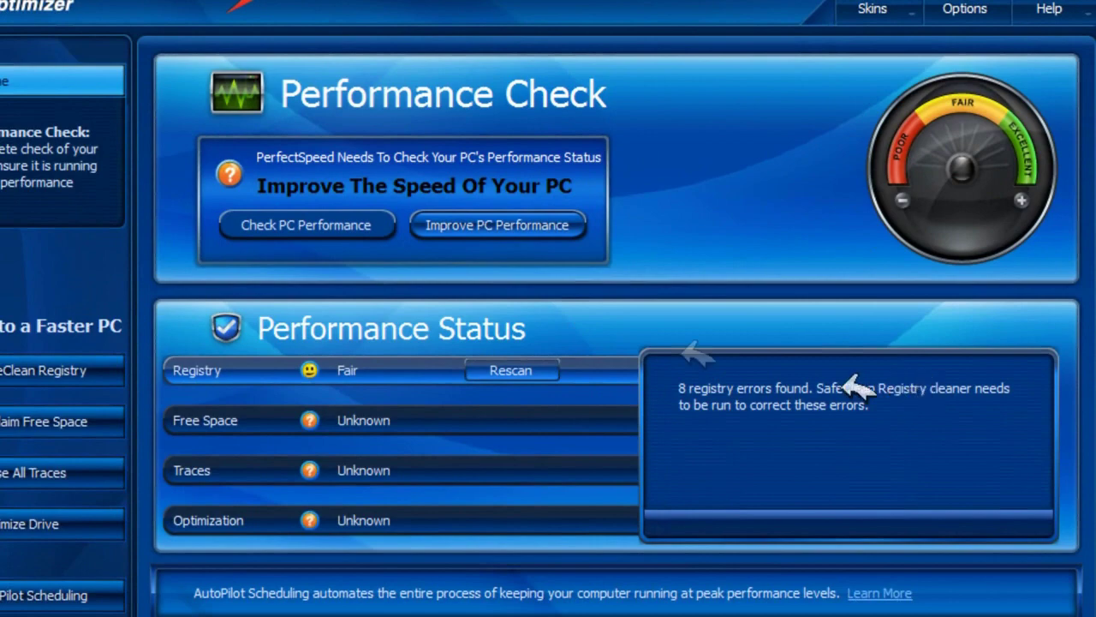
# Step: Improve the PC performance in PerfectSpeed by running the SafeClean Registry Cleaner with its preselected registry keys and backup
pyautogui.click(516, 228)
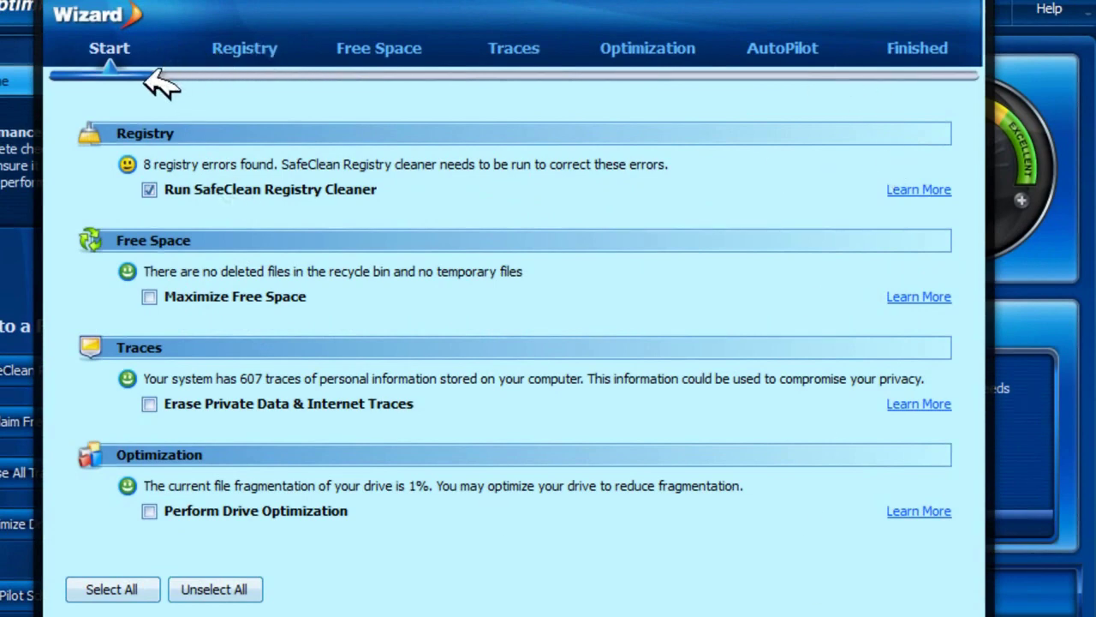
pyautogui.press('Return')
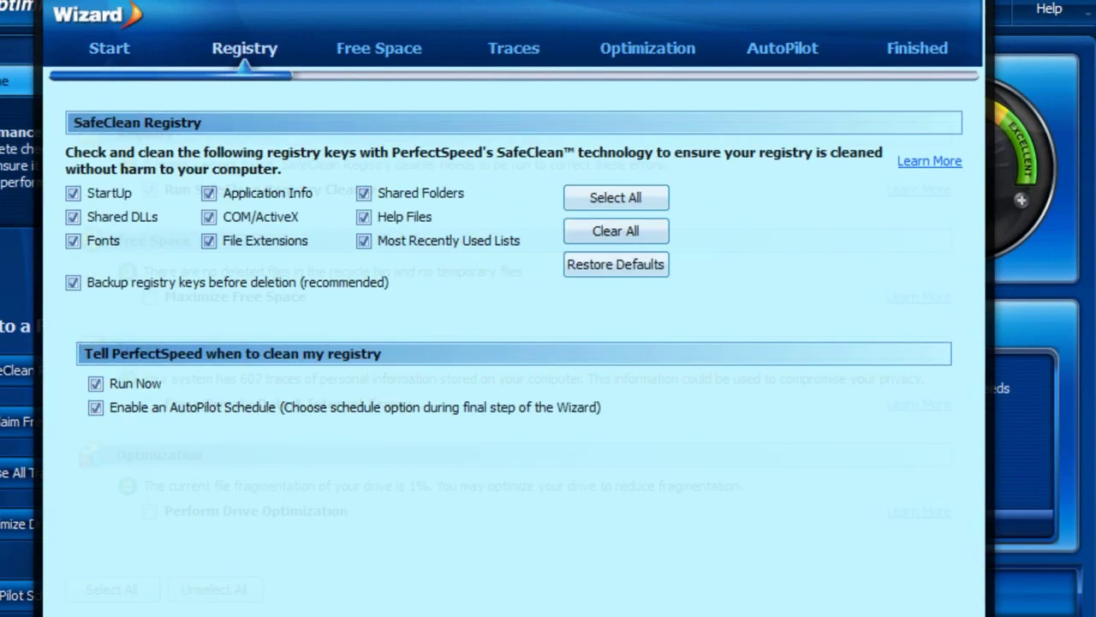
pyautogui.press('Return')
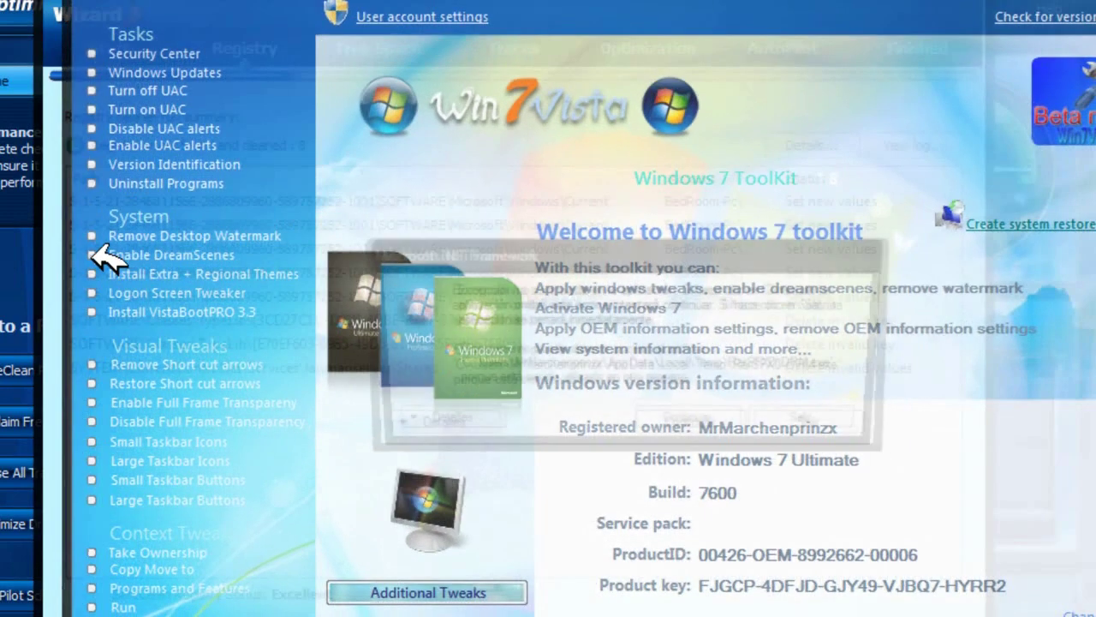
# Step: Try to enable DreamScenes in the Windows 7 Toolkit, exit the error dialogs and cancel the extraction
pyautogui.click(103, 254)
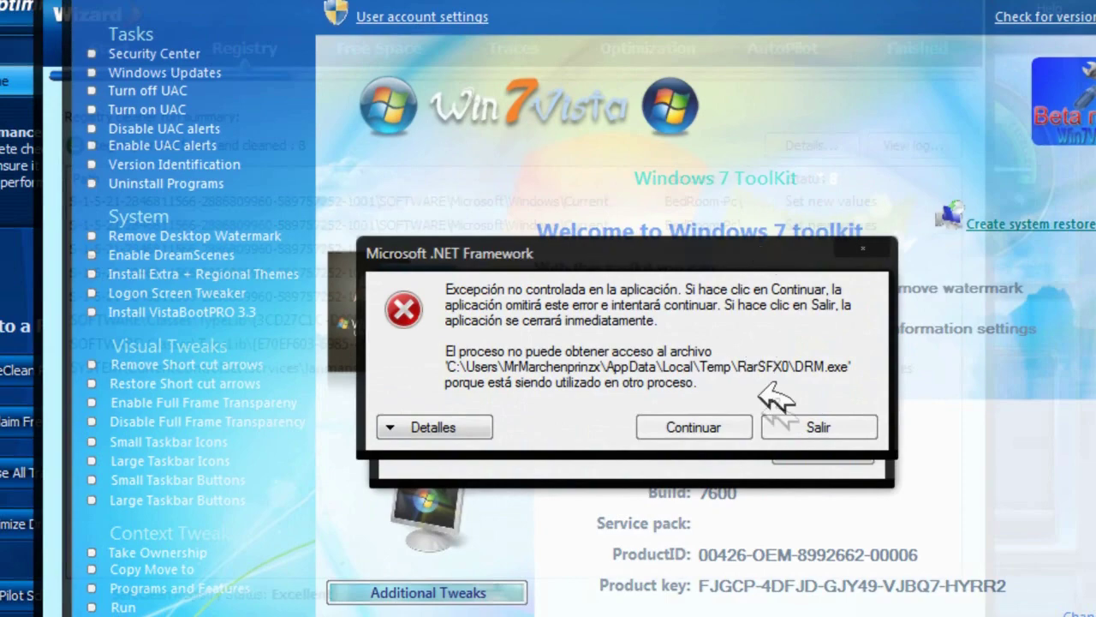
pyautogui.click(819, 427)
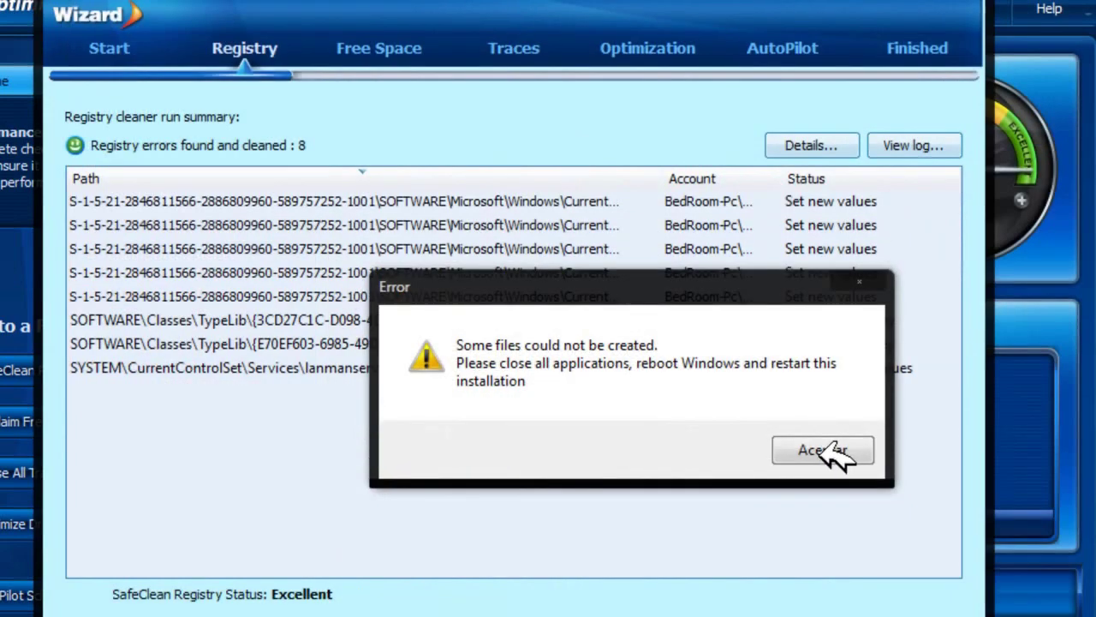
pyautogui.click(823, 451)
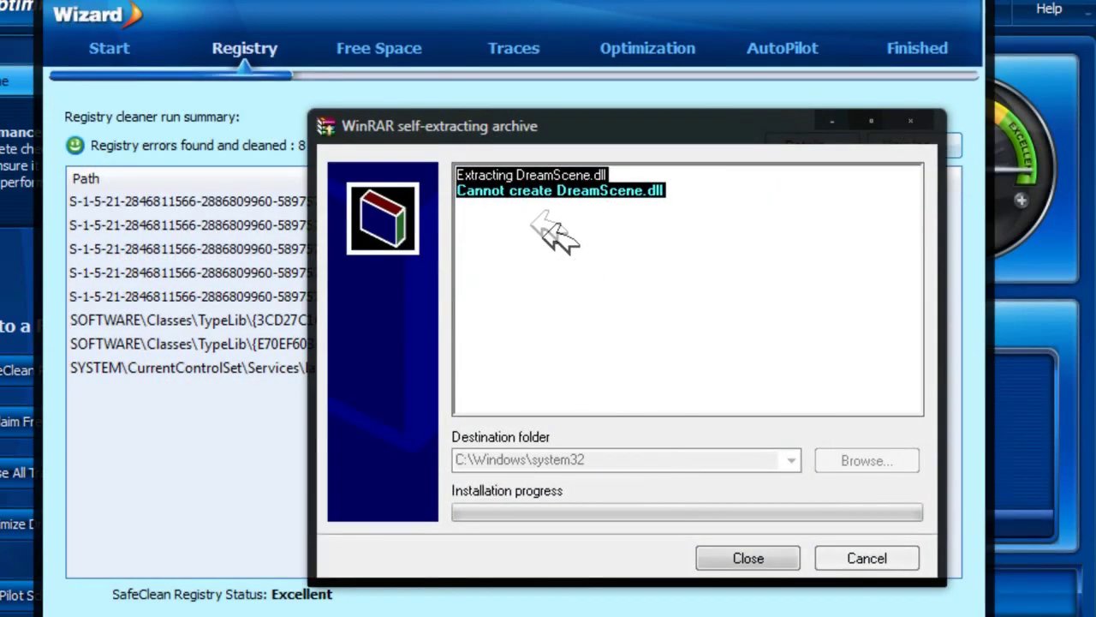
pyautogui.click(872, 557)
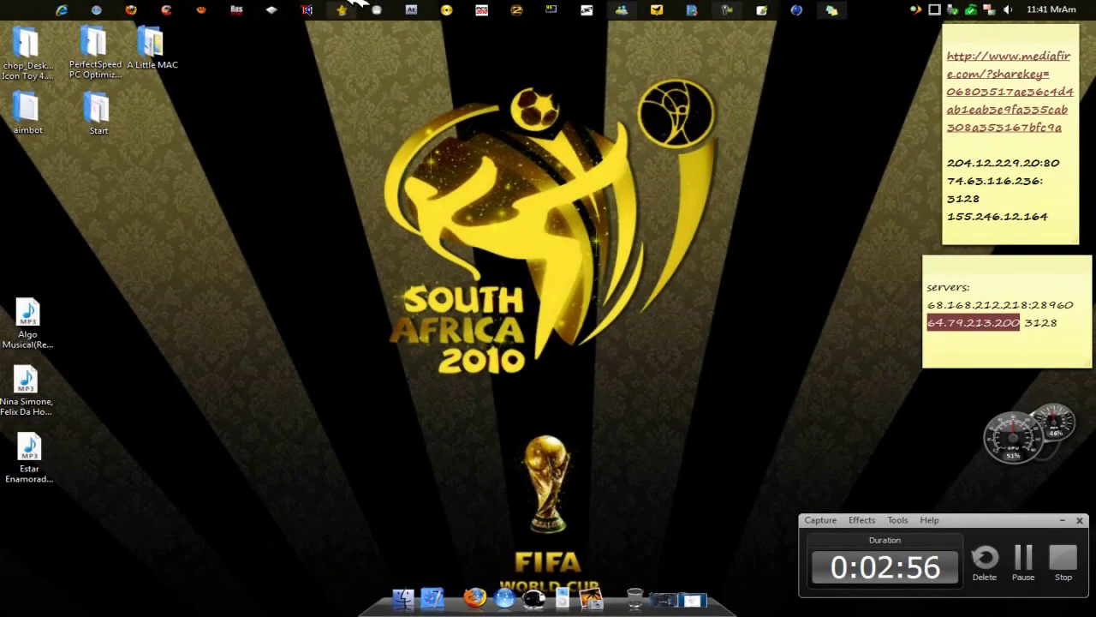
# Step: Launch the Windows 7 Toolkit from the desktop's Windows 7 Tweakers collection
pyautogui.click(343, 9)
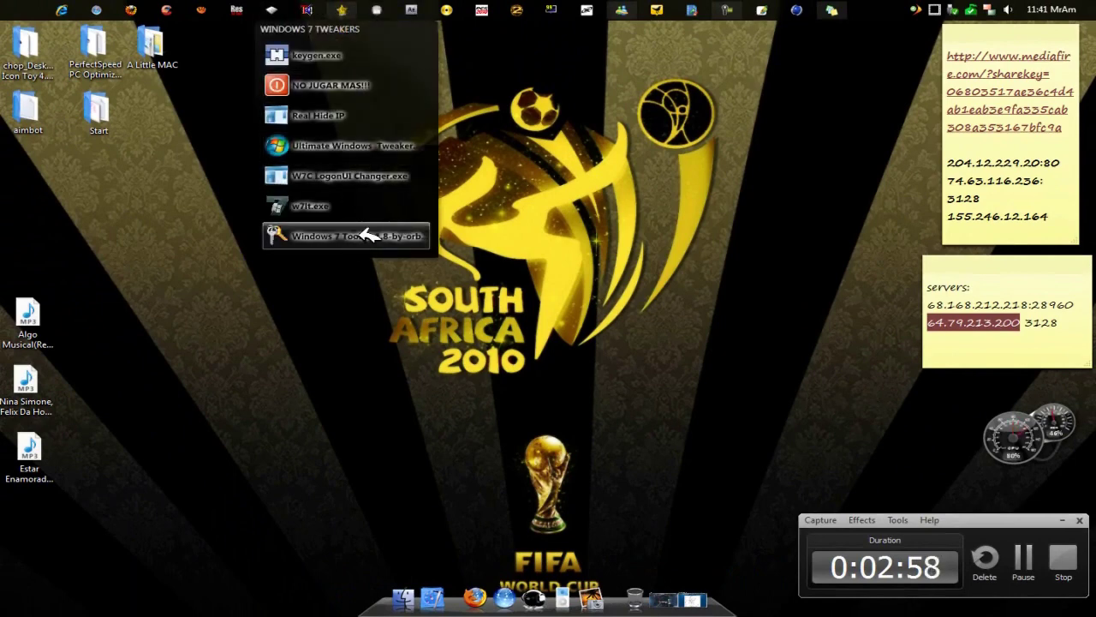
pyautogui.click(368, 237)
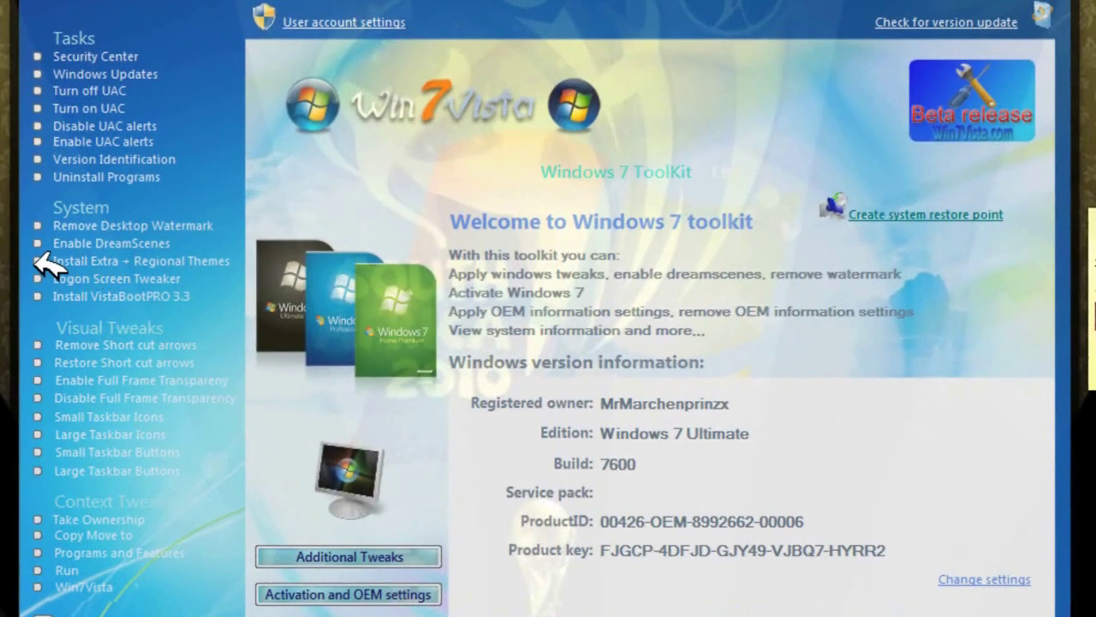
# Step: Open the desktop personalization settings and look through the available Aero, installed and high-contrast themes
pyautogui.rightClick(4, 315)
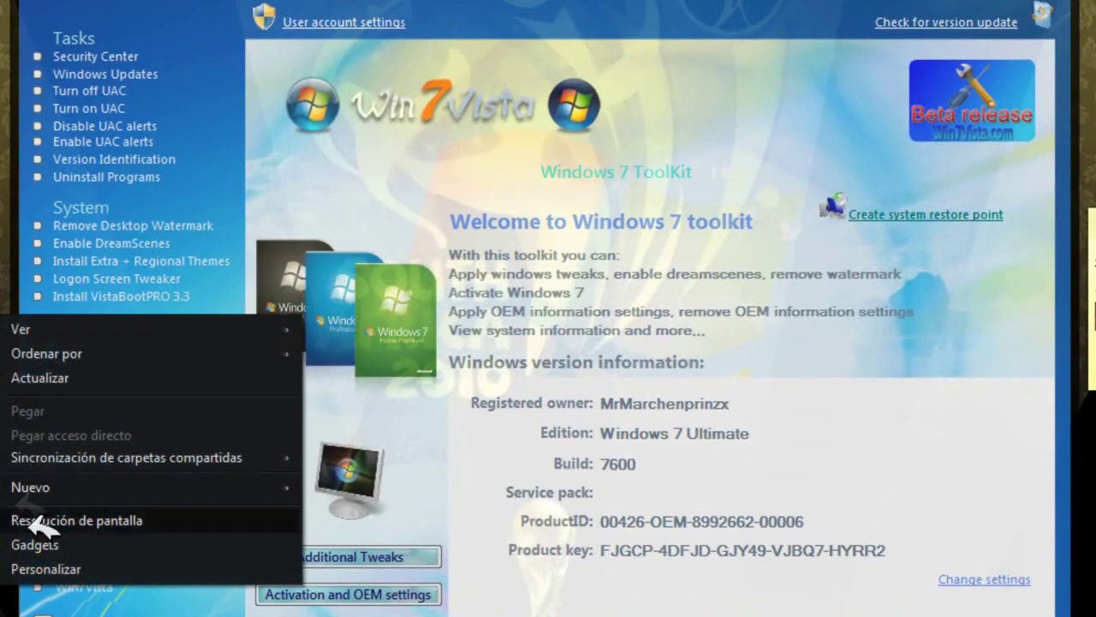
pyautogui.click(99, 567)
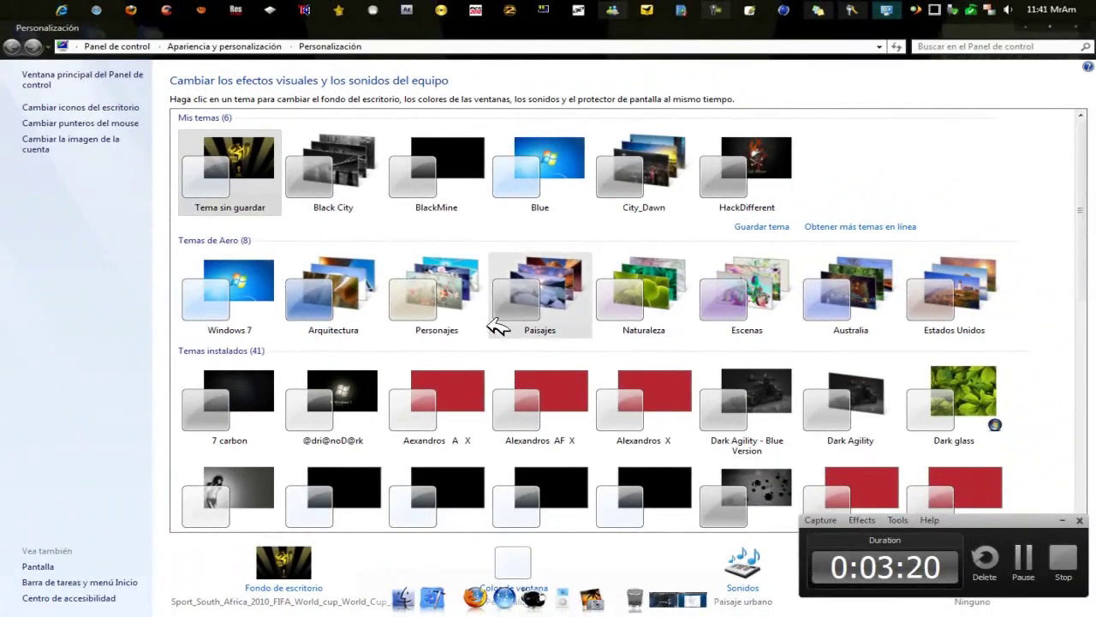
pyautogui.scroll(-6, 479, 331)
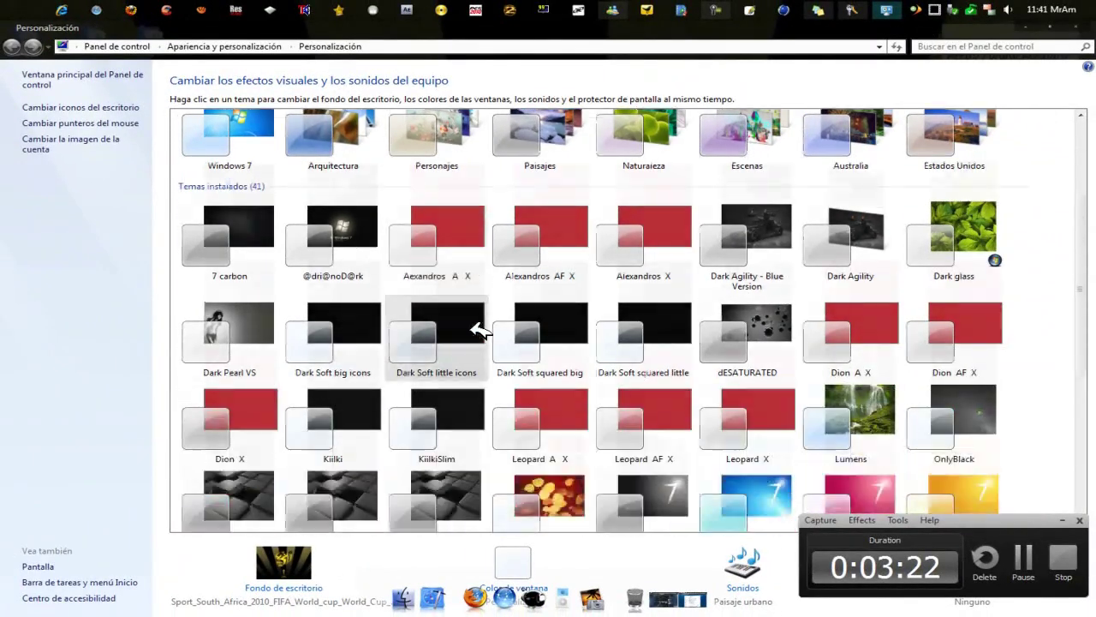
pyautogui.scroll(-2, 480, 331)
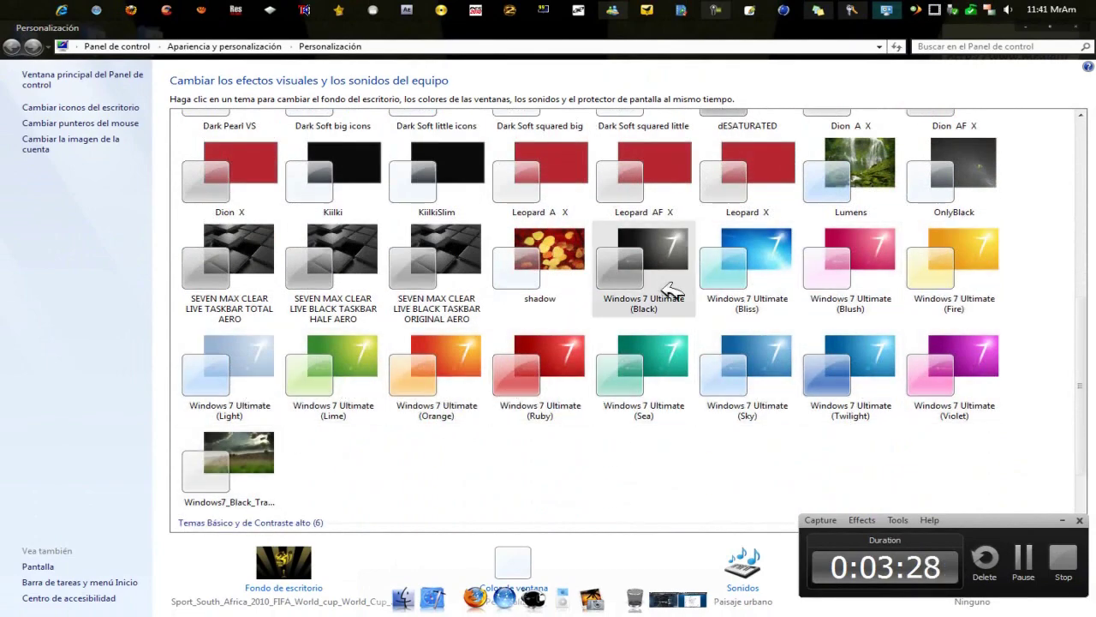
pyautogui.scroll(10, 649, 293)
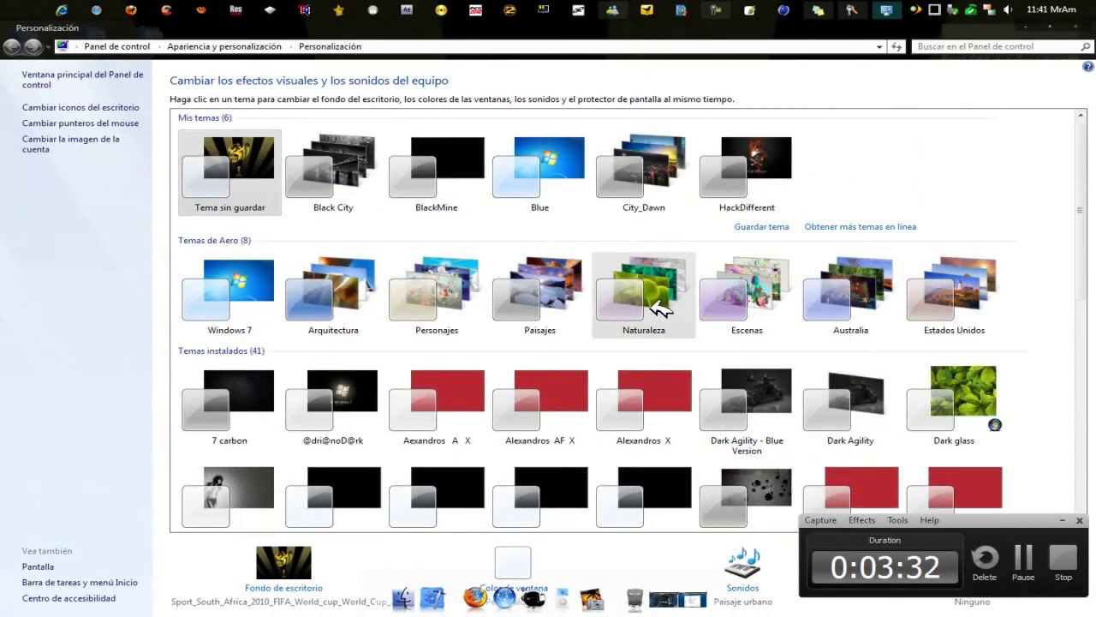
pyautogui.scroll(-10, 658, 308)
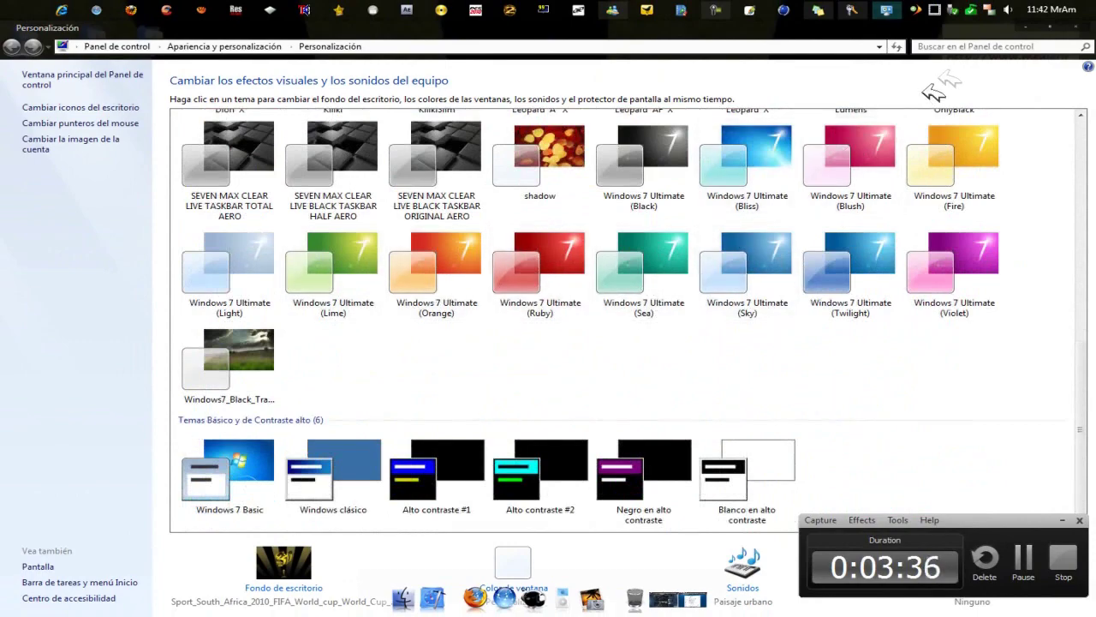
# Step: Install VistaBootPRO 3.3 from the Windows 7 Toolkit, continuing past the error and acknowledging the notices, and exit VistaBootPRO
pyautogui.click(1034, 28)
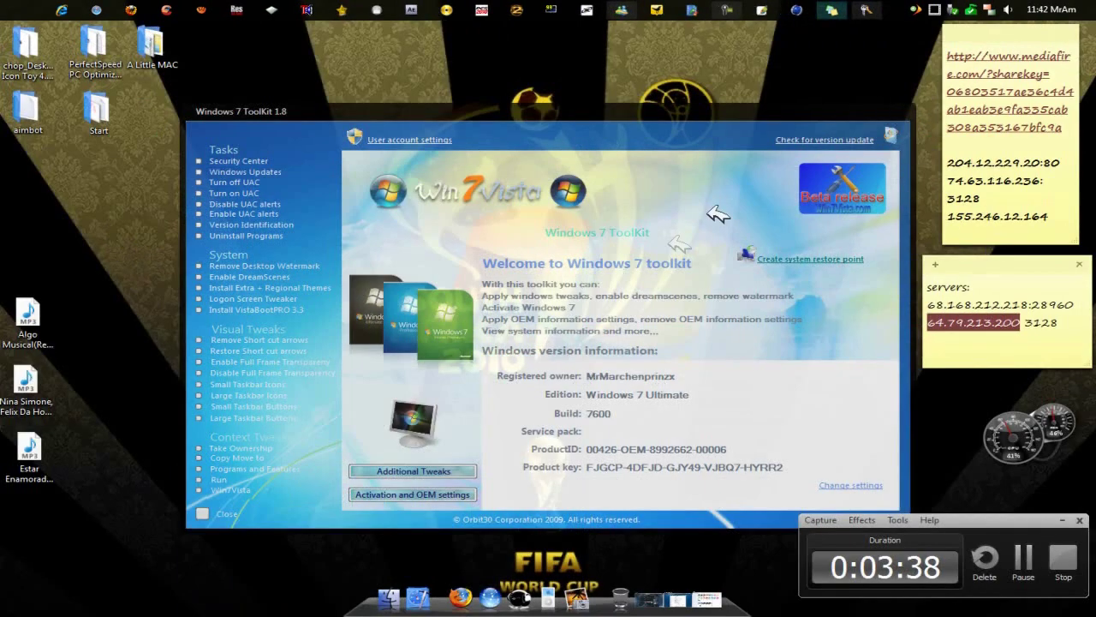
pyautogui.click(206, 309)
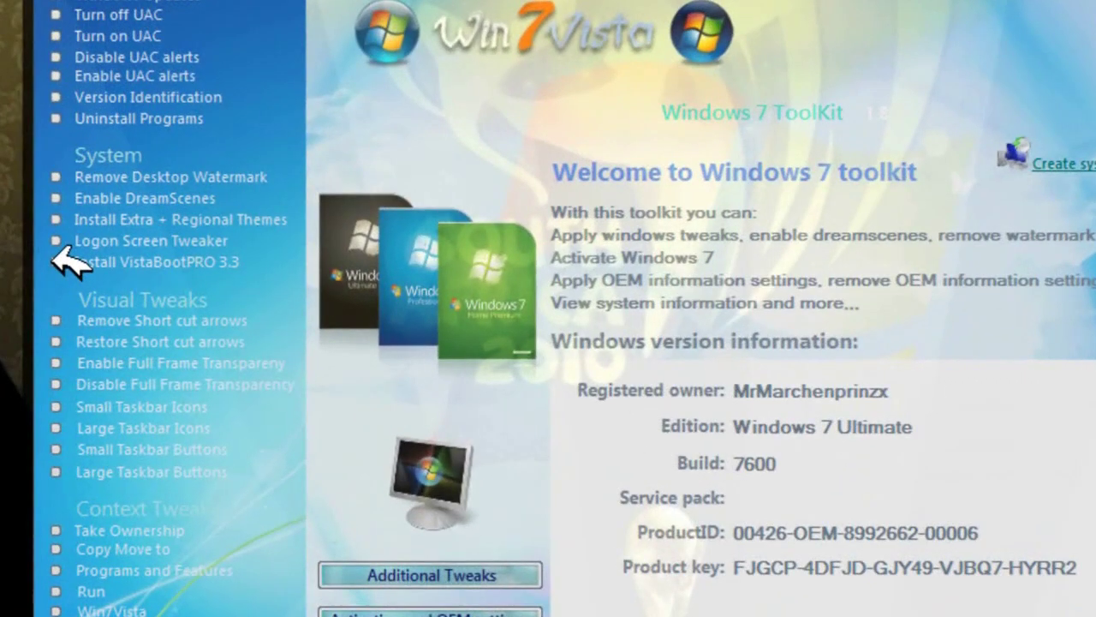
pyautogui.click(59, 258)
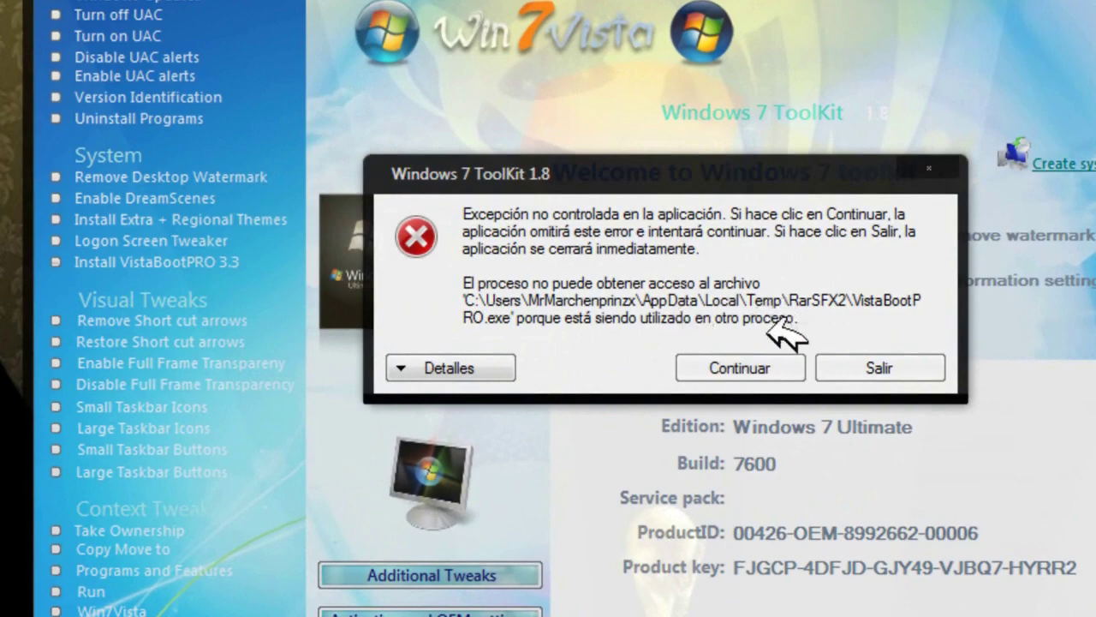
pyautogui.click(738, 368)
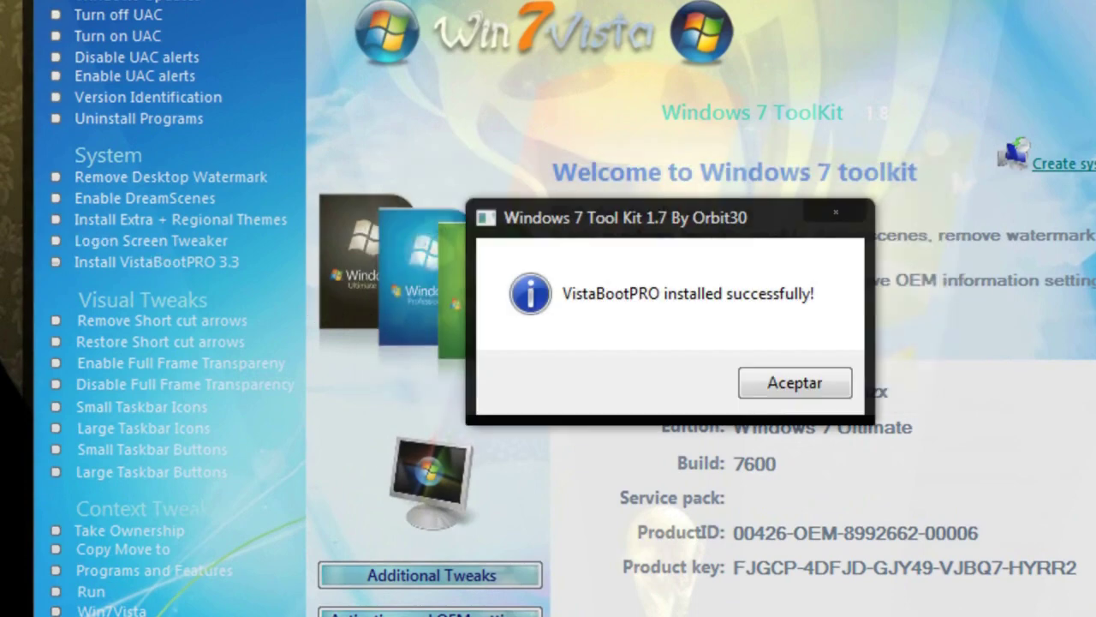
pyautogui.click(795, 383)
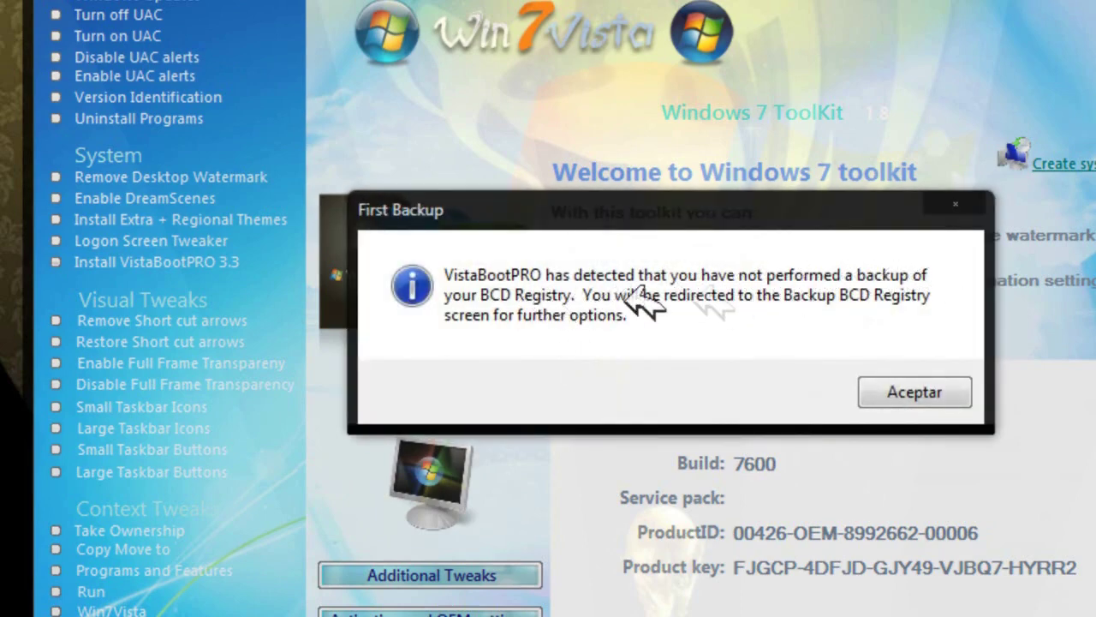
pyautogui.click(908, 396)
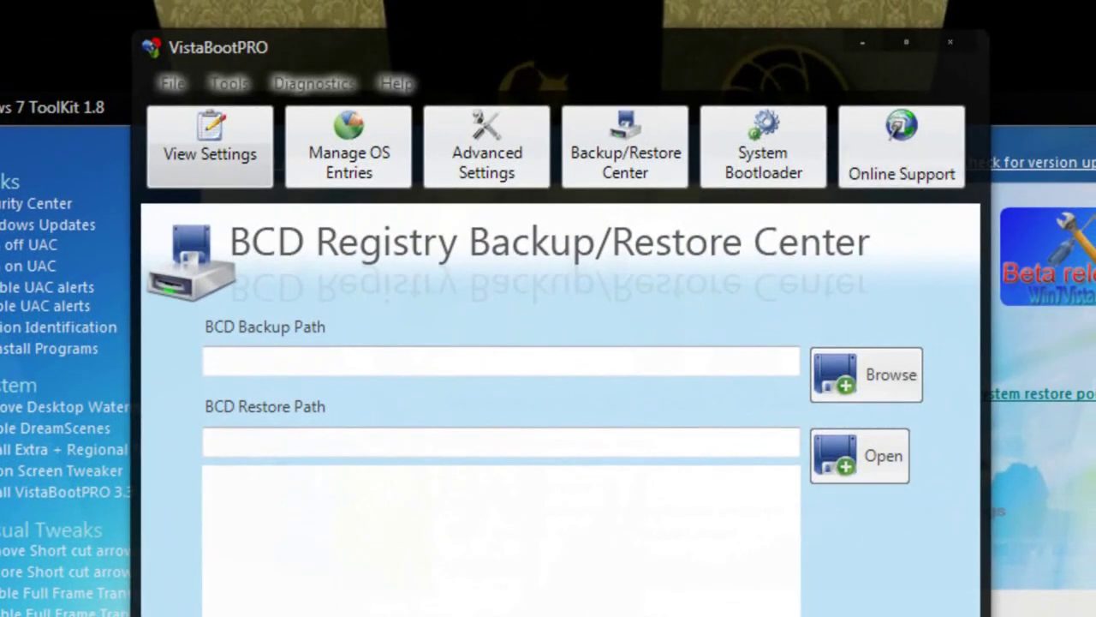
pyautogui.click(950, 41)
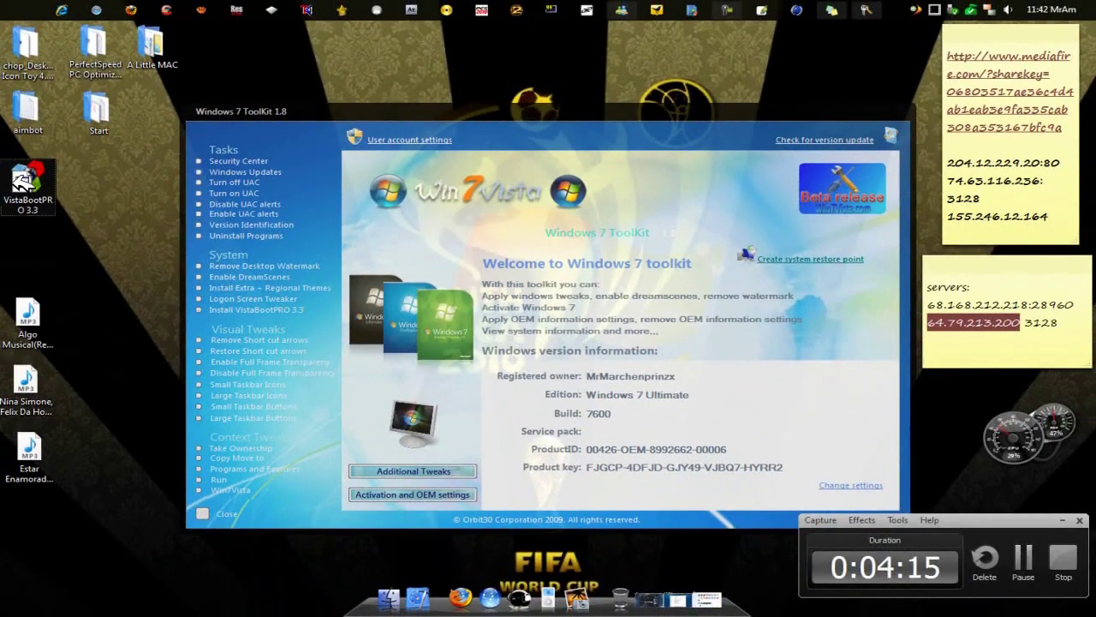
# Step: Permanently delete the VistaBootPRO 3.3 shortcut from the desktop
pyautogui.click(24, 177)
pyautogui.hotkey('shift', 'Delete')
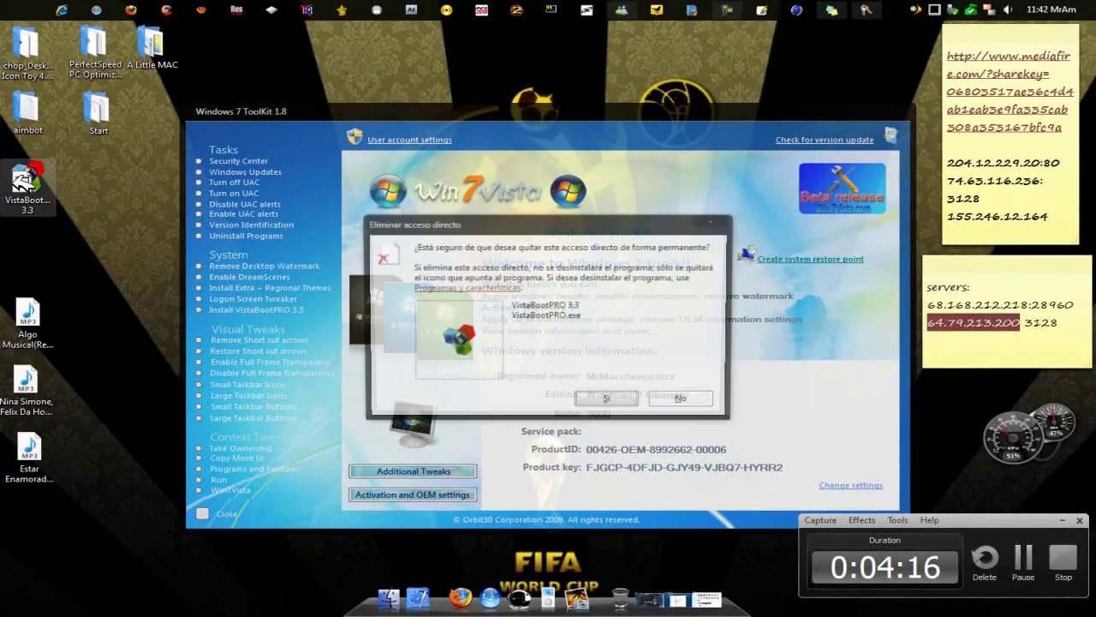
pyautogui.press('Return')
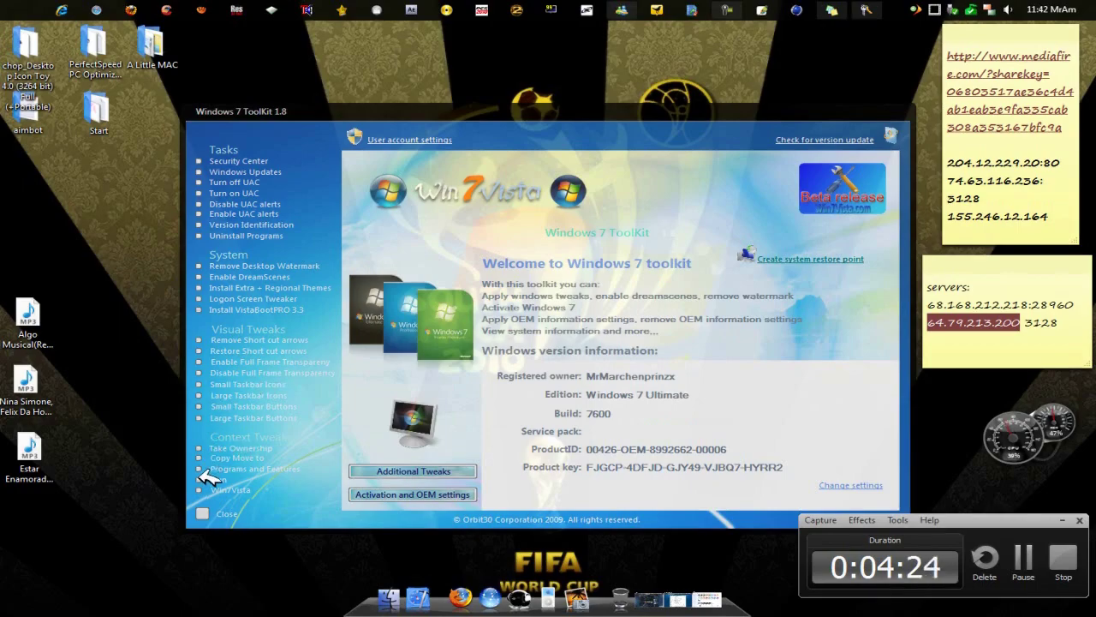
# Step: Disable low disk space checks and hibernation in the toolkit's additional tweaks
pyautogui.click(415, 470)
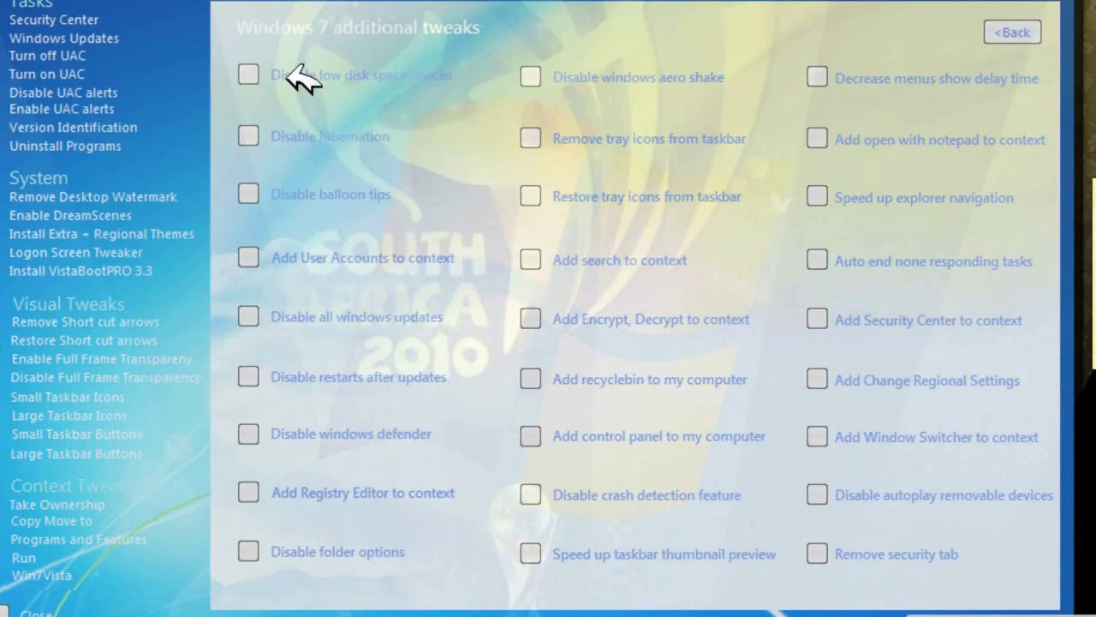
pyautogui.click(246, 74)
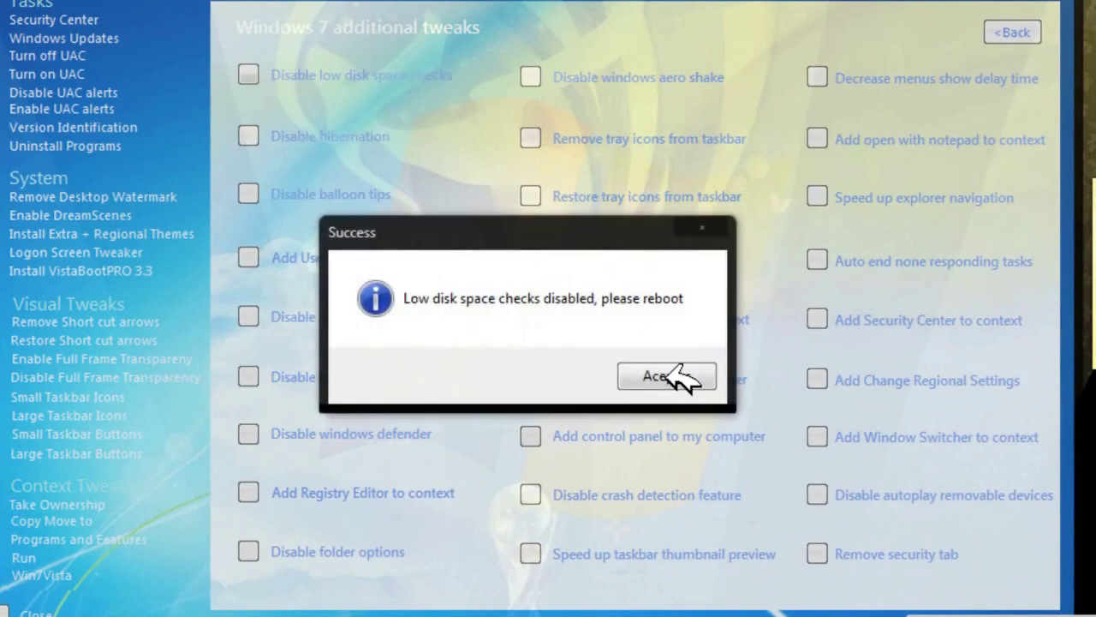
pyautogui.click(675, 374)
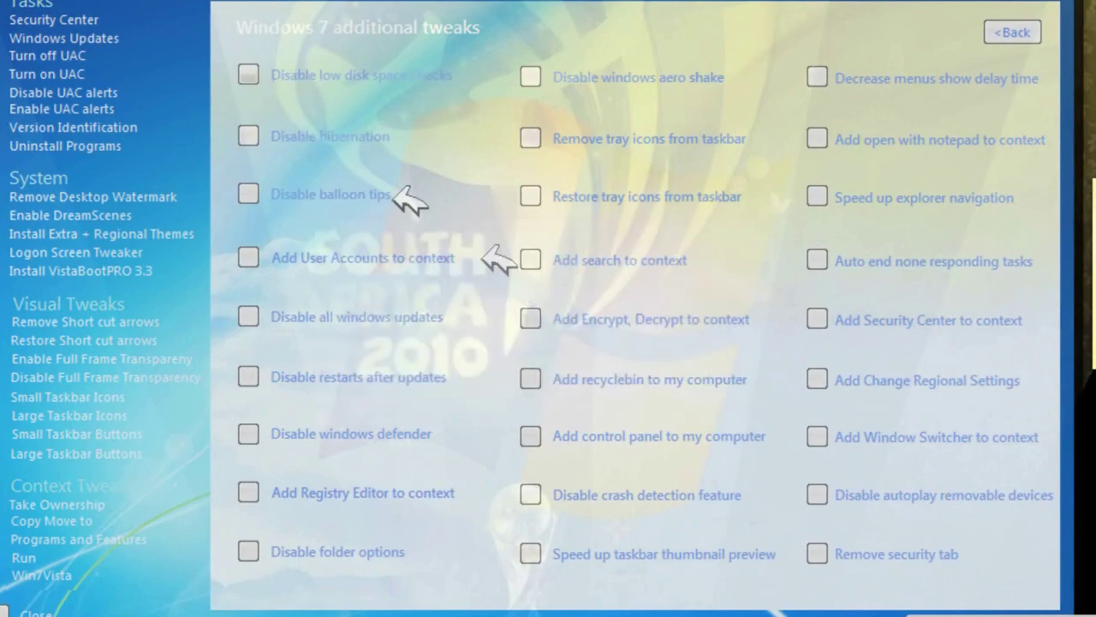
pyautogui.click(248, 135)
pyautogui.click(609, 343)
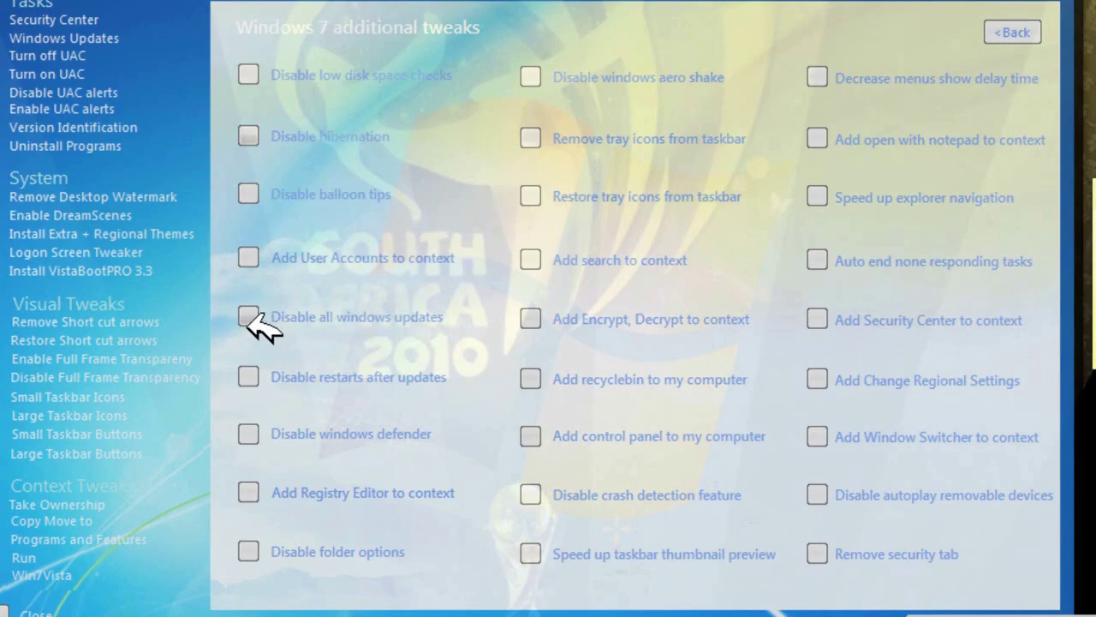
# Step: Apply the additional tweaks that disable restarts after updates and speed up the taskbar thumbnail preview
pyautogui.click(248, 375)
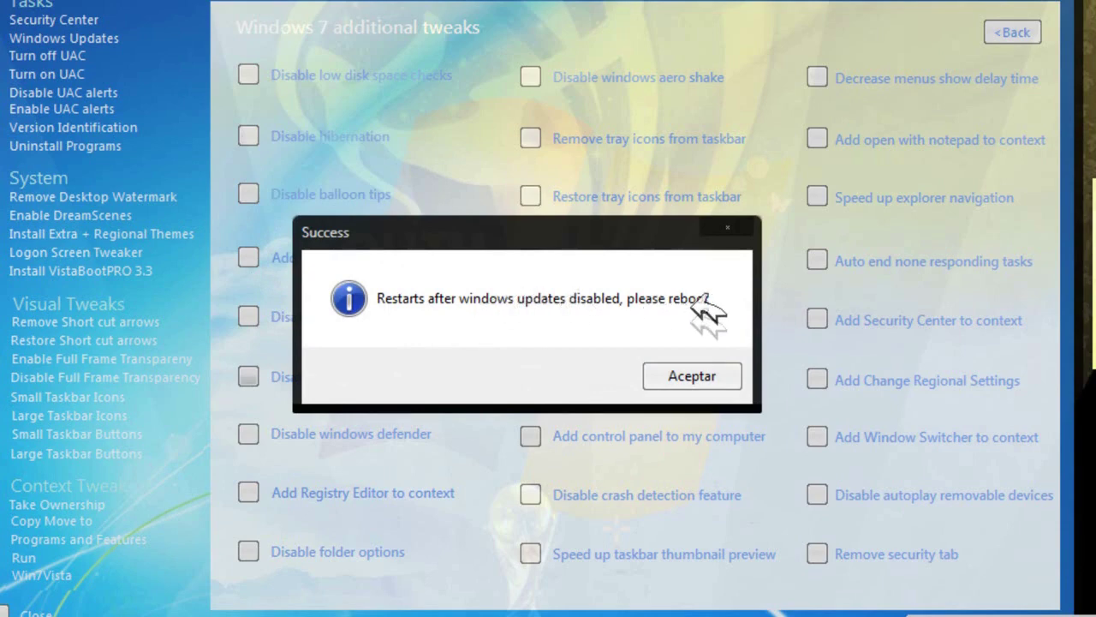
pyautogui.click(685, 379)
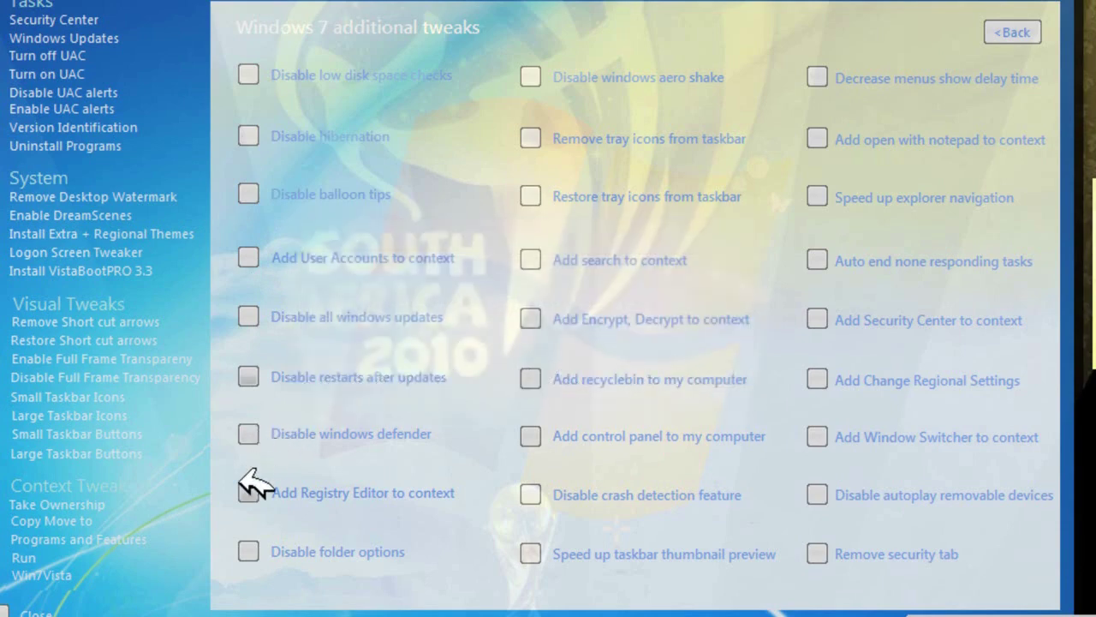
pyautogui.click(542, 548)
pyautogui.click(595, 375)
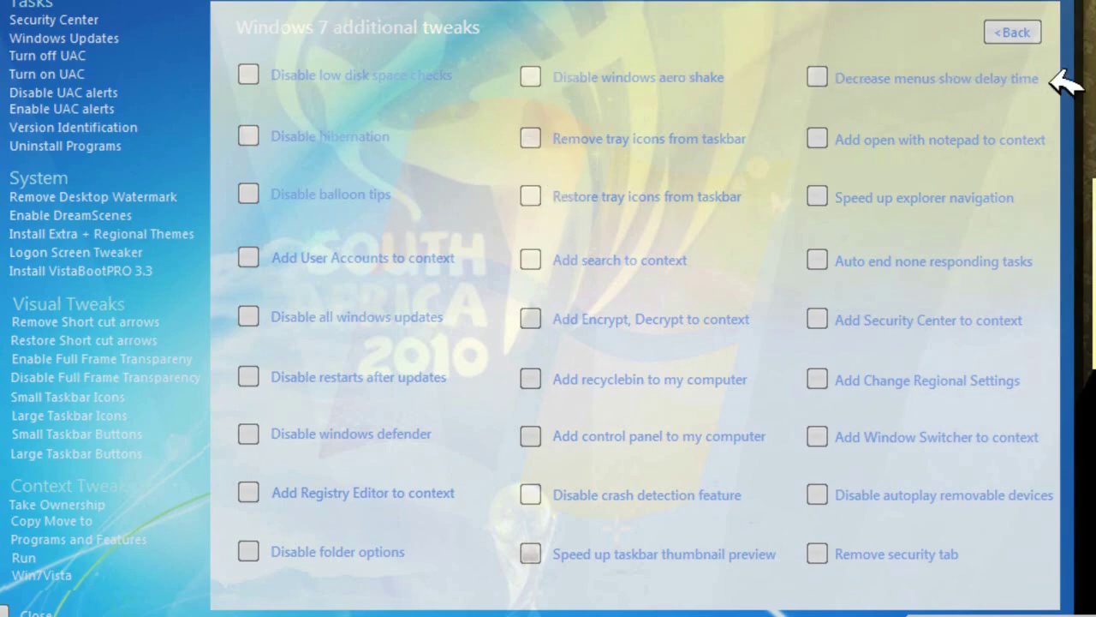
# Step: Apply the additional tweaks for a shorter menu show delay, faster Explorer navigation and automatic ending of non-responding tasks
pyautogui.click(818, 77)
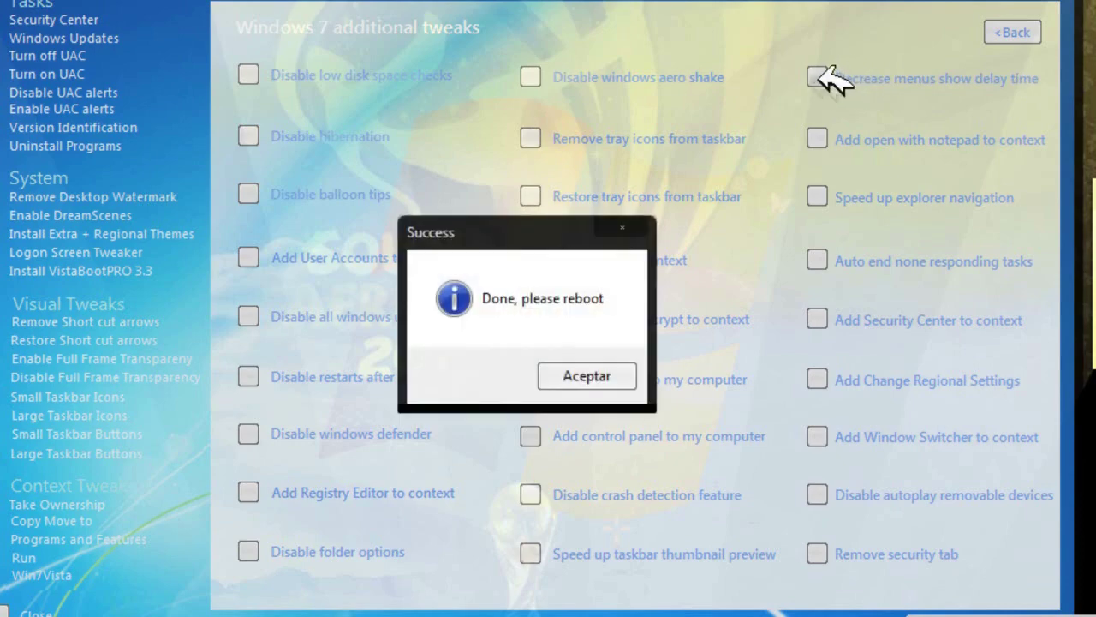
pyautogui.click(629, 373)
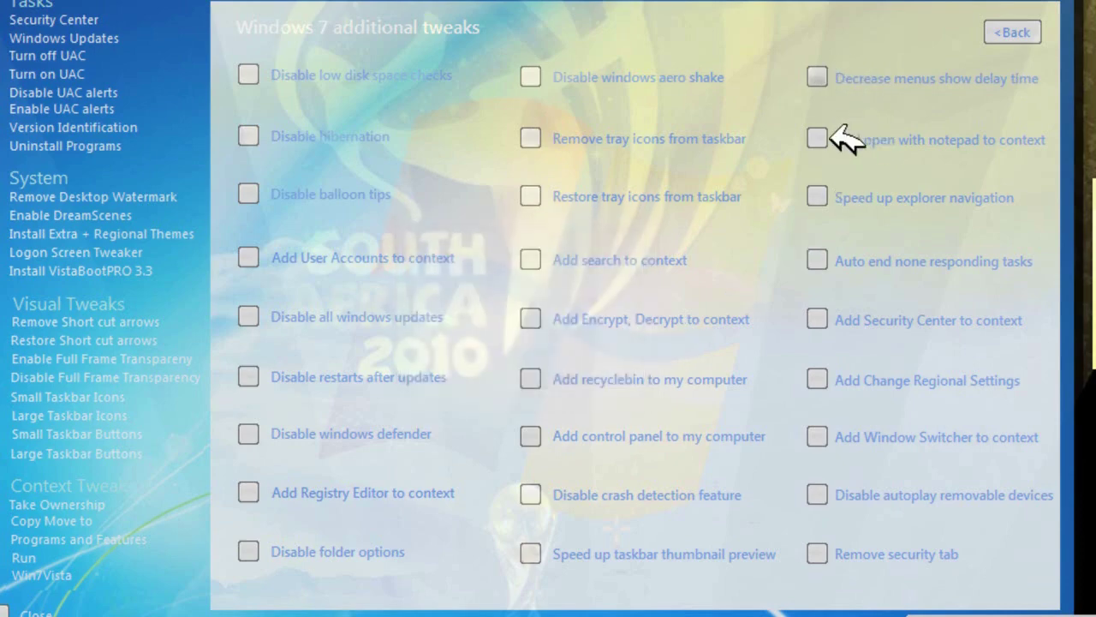
pyautogui.click(818, 197)
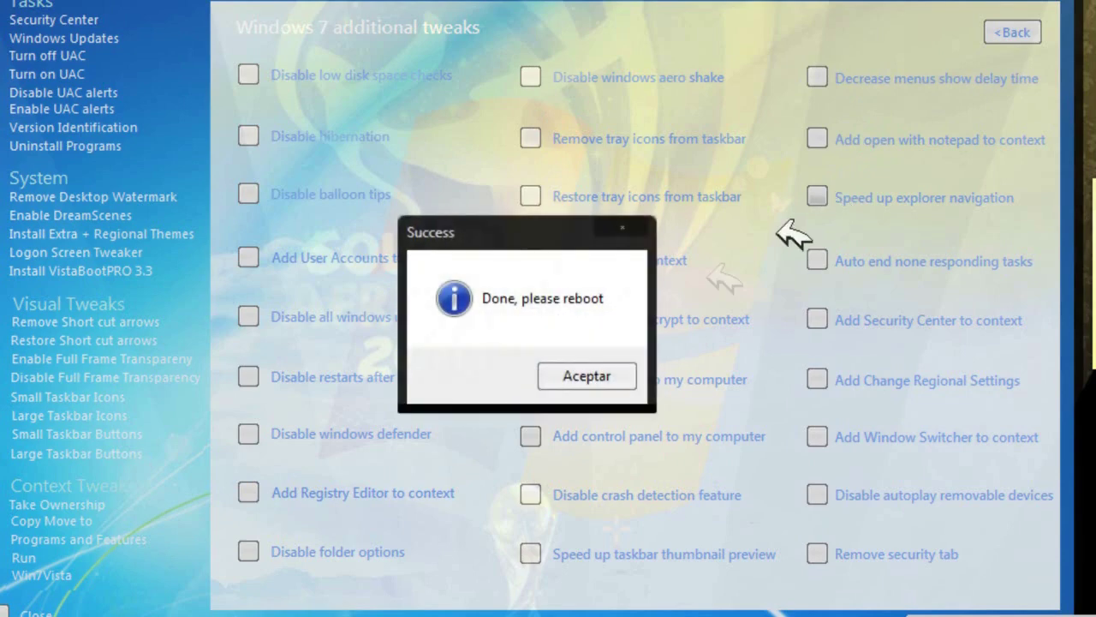
pyautogui.click(651, 375)
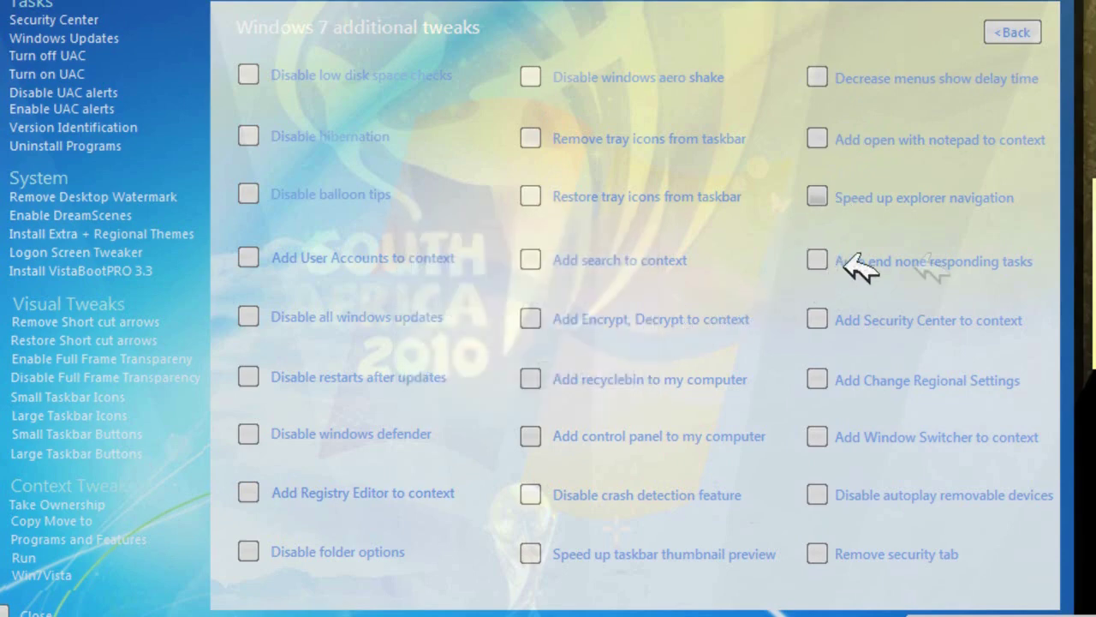
pyautogui.click(818, 259)
pyautogui.click(632, 377)
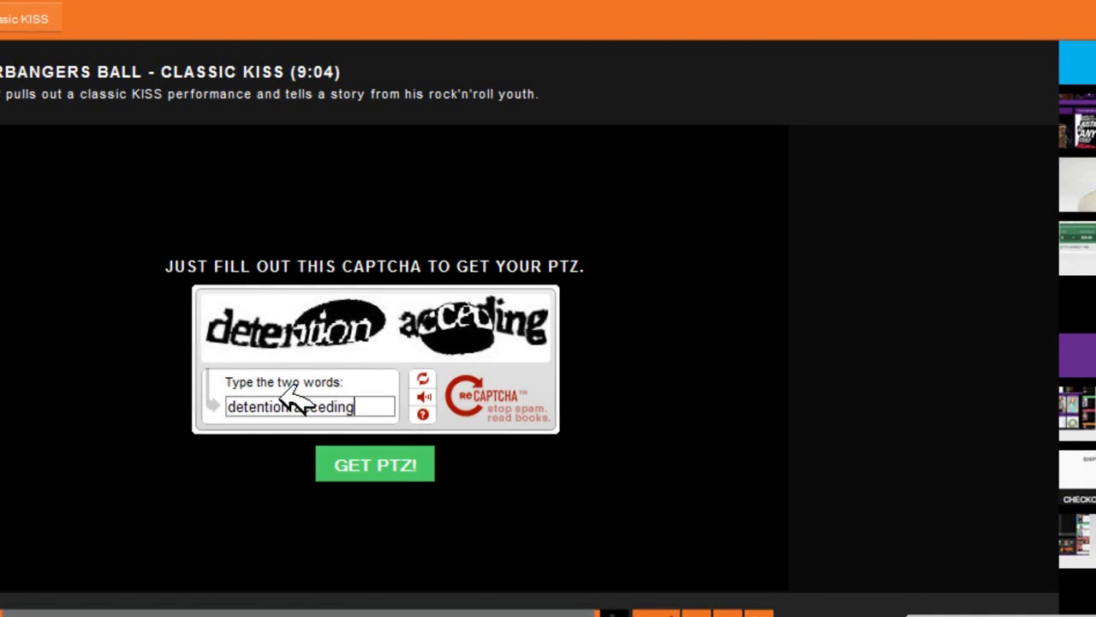
# Step: Switch to the video web page and submit the filled-in captcha
pyautogui.press('Return')
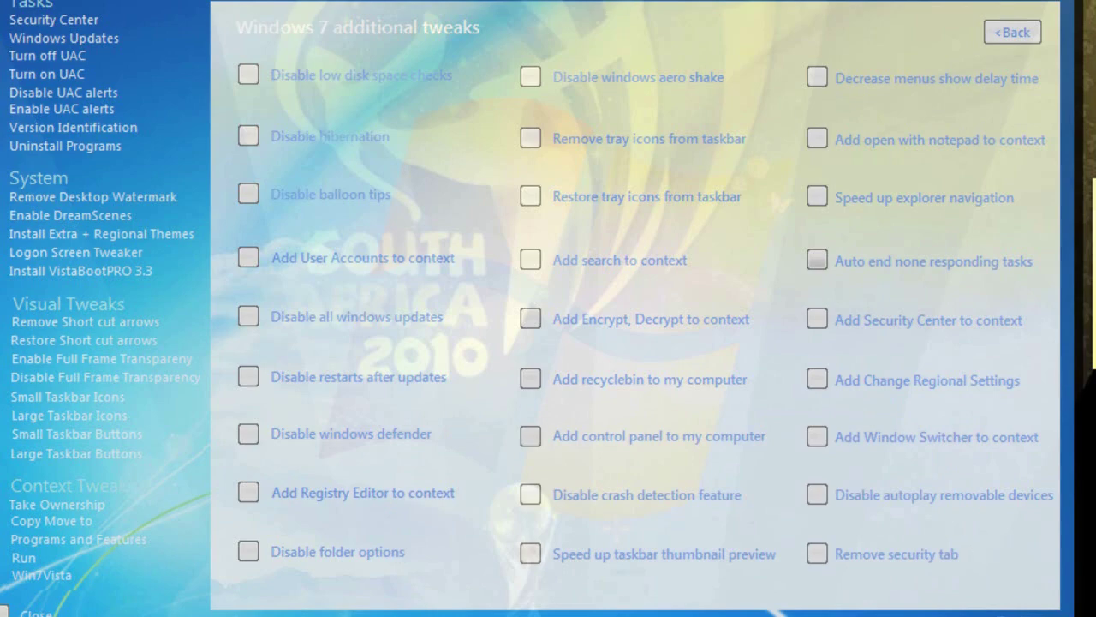
# Step: Leave the additional tweaks, exit the Windows 7 Toolkit and acknowledge its goodbye notice
pyautogui.click(1009, 32)
pyautogui.click(30, 612)
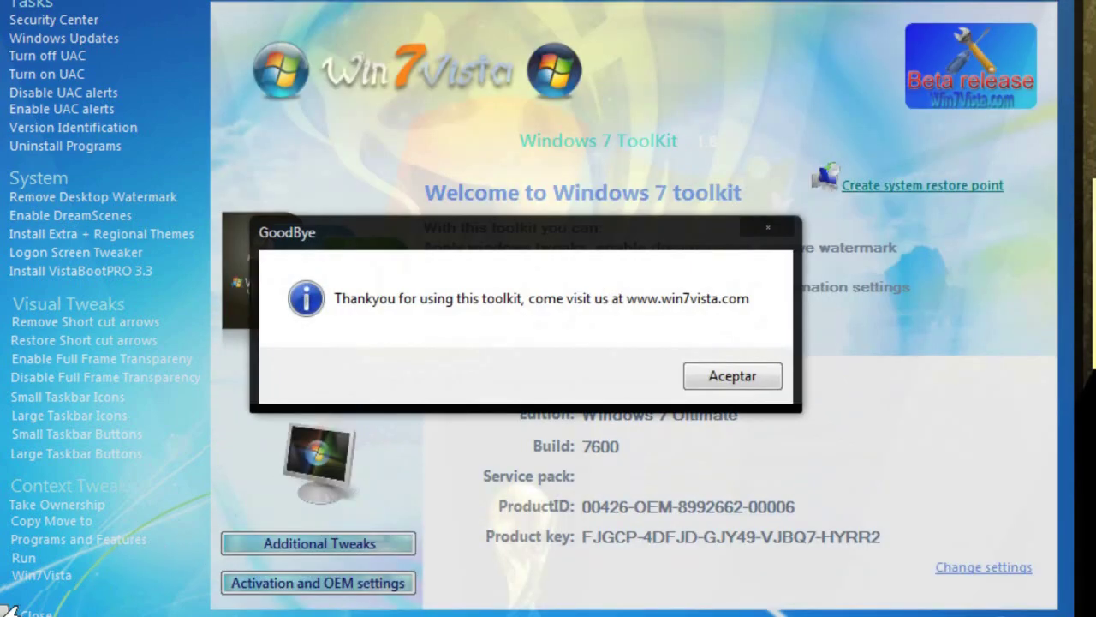
pyautogui.click(758, 367)
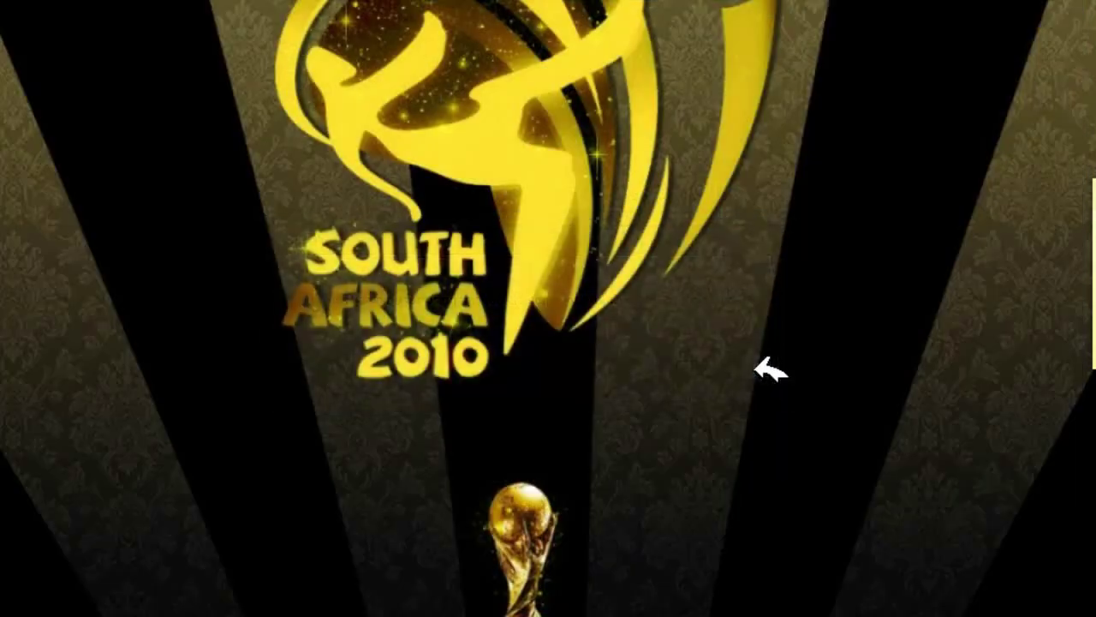
pyautogui.moveTo(187, 85); pyautogui.dragTo(680, 561)
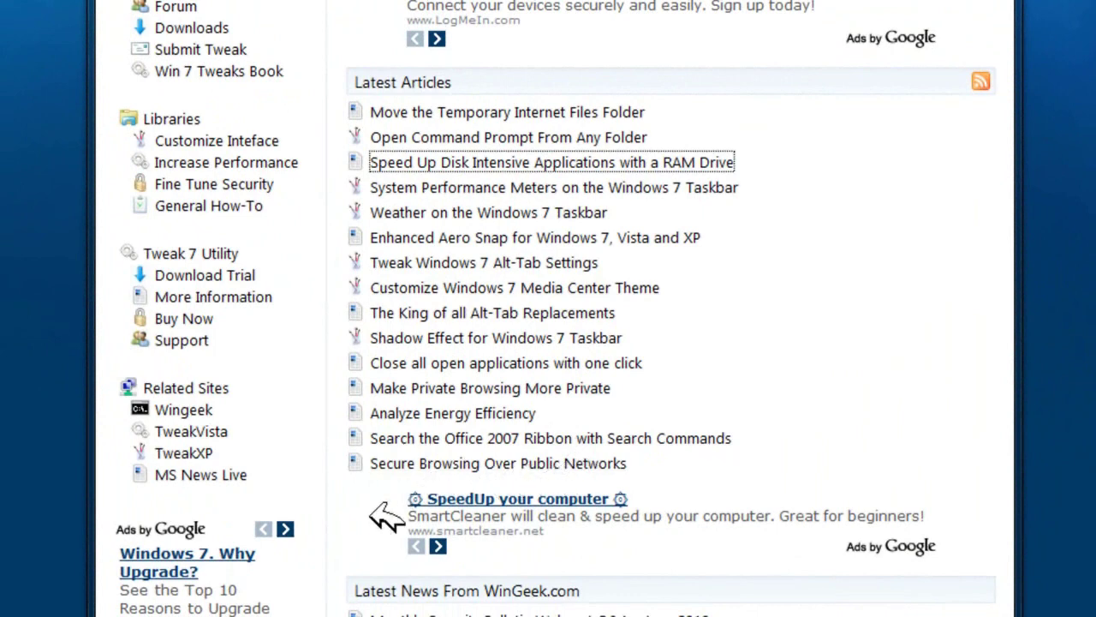
# Step: Open the "Analyze Energy Efficiency" and "Close all open applications with one click" articles from the tweak site's Latest Articles, keeping the list open
pyautogui.rightClick(495, 410)
pyautogui.click(591, 452)
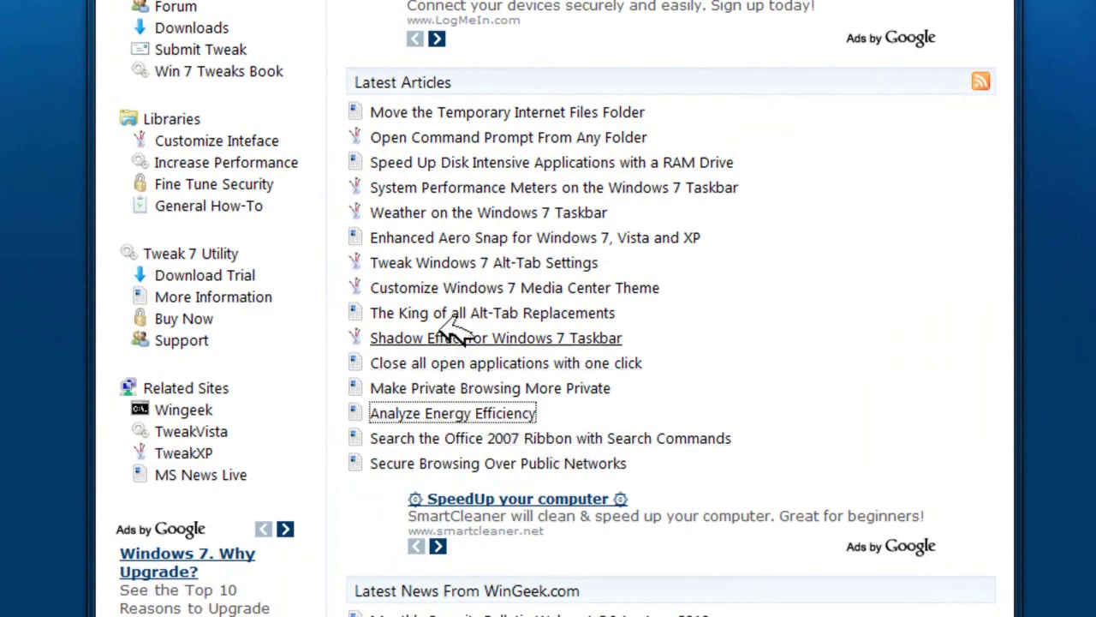
pyautogui.rightClick(579, 360)
pyautogui.click(690, 393)
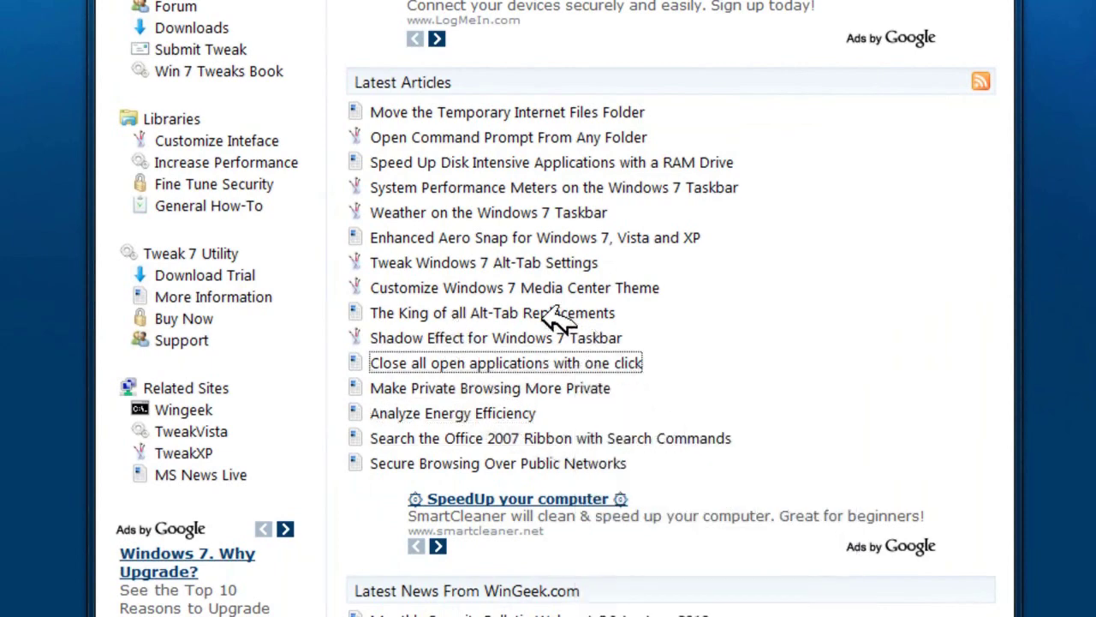